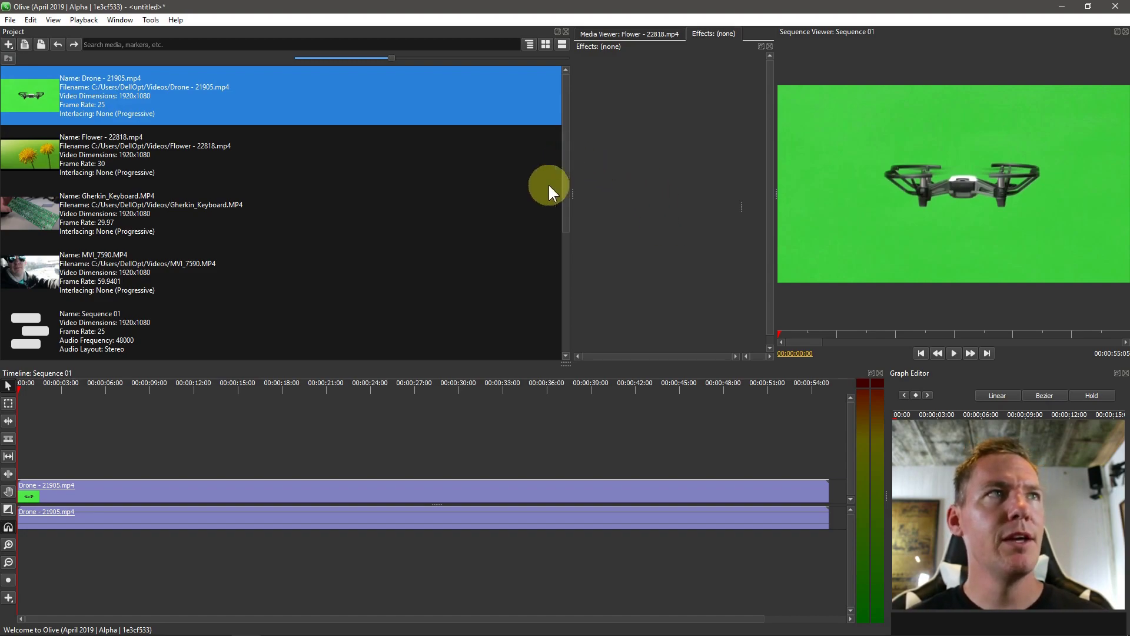
- Show the Drone clip's effect settings with Transform, Volume and Pan collapsed
left_click(206, 492)
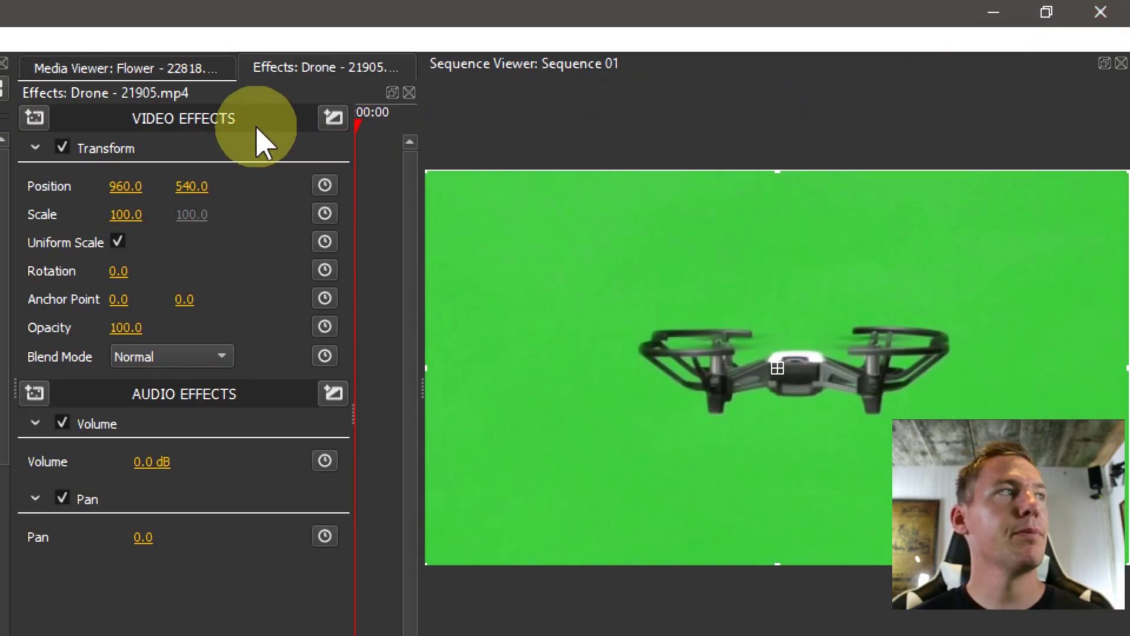
left_click(139, 71)
left_click(296, 68)
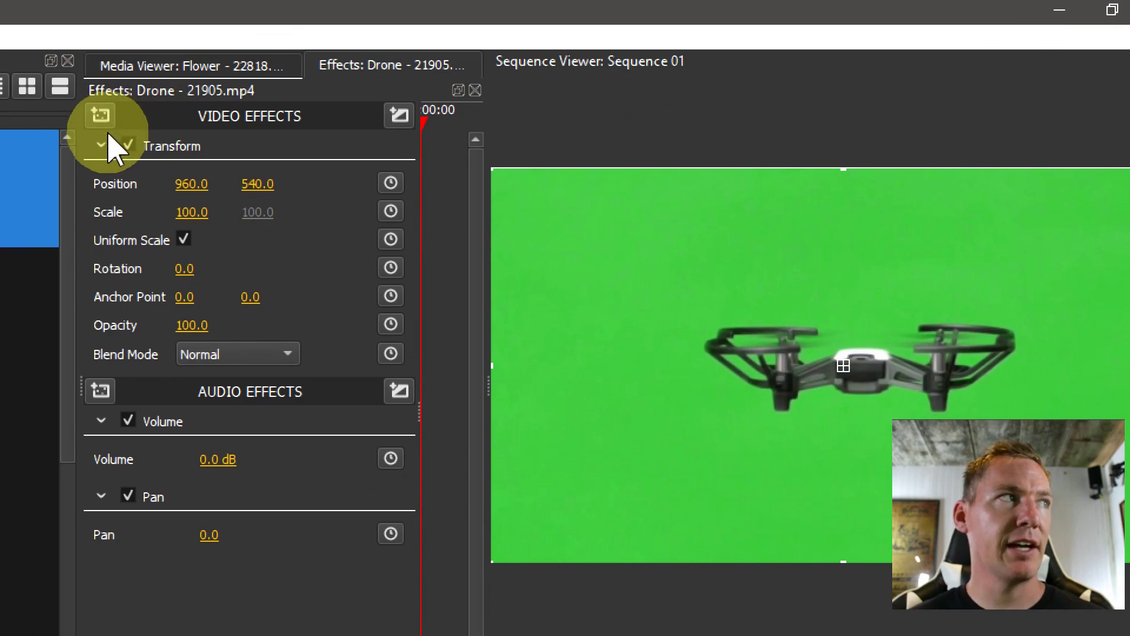
left_click(119, 148)
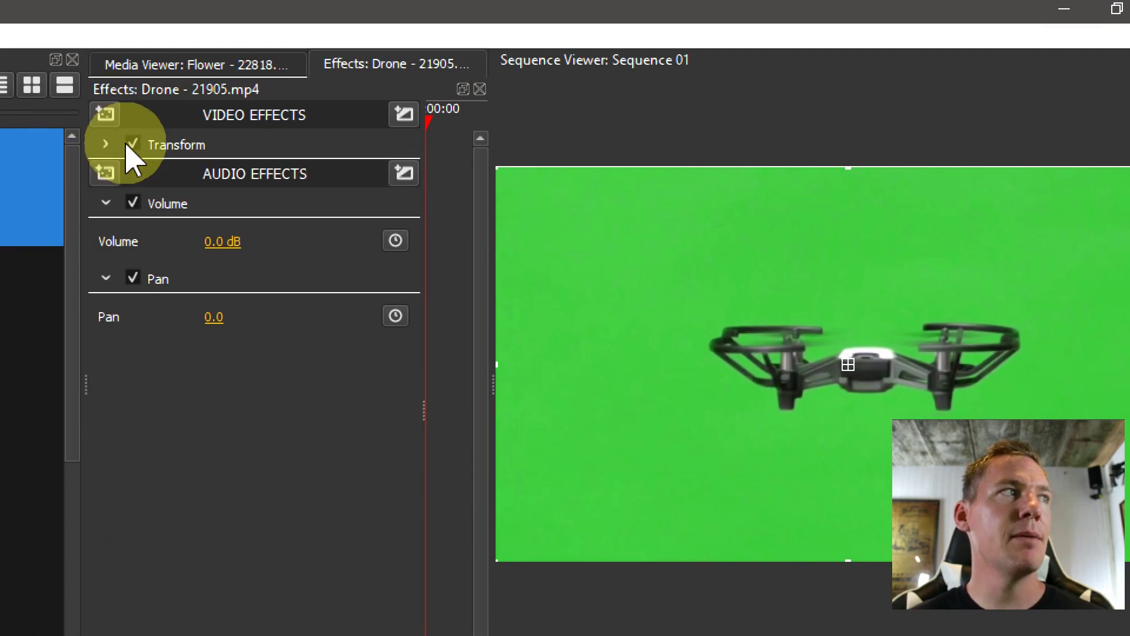
left_click(107, 204)
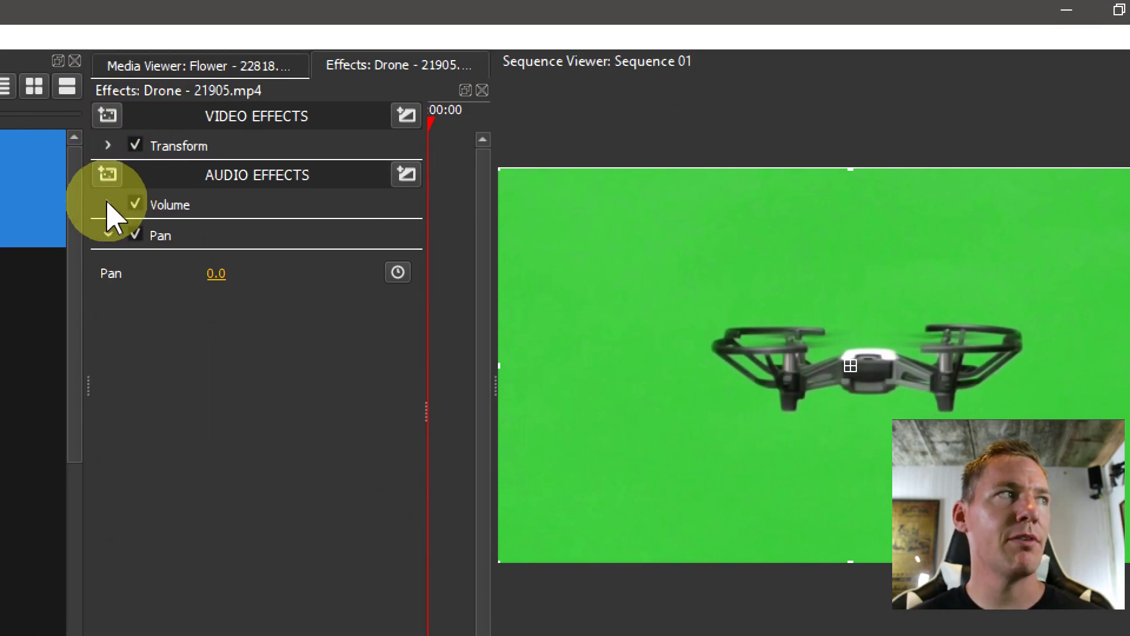
left_click(108, 235)
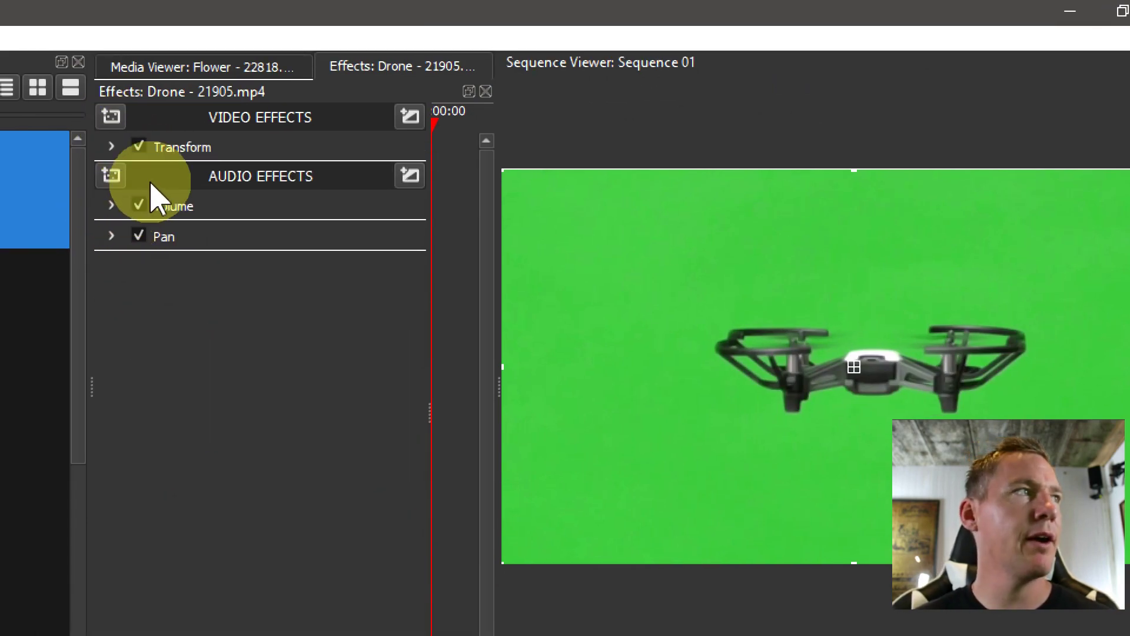
- Add a Keying > Chroma Key effect to the Drone clip
left_click(112, 117)
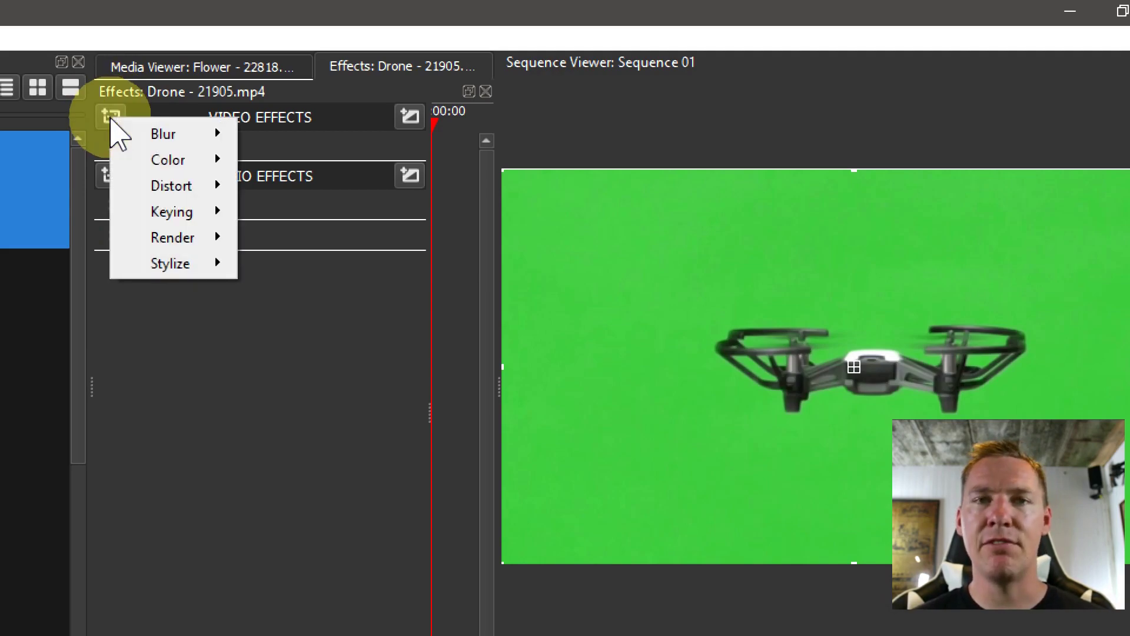
mouse_move(176, 215)
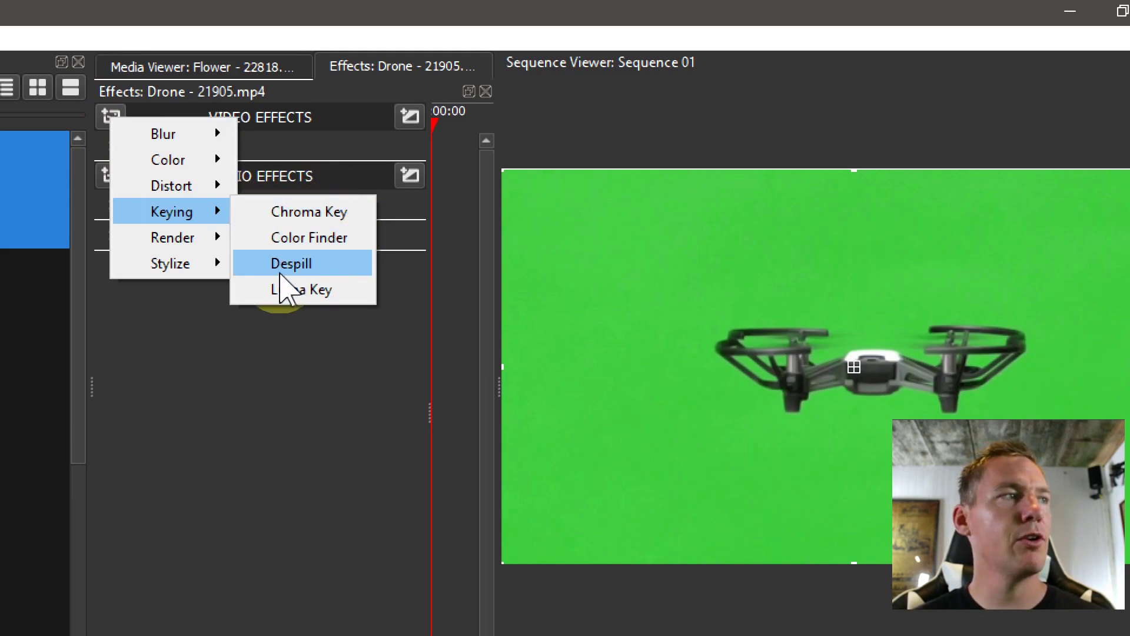
left_click(274, 299)
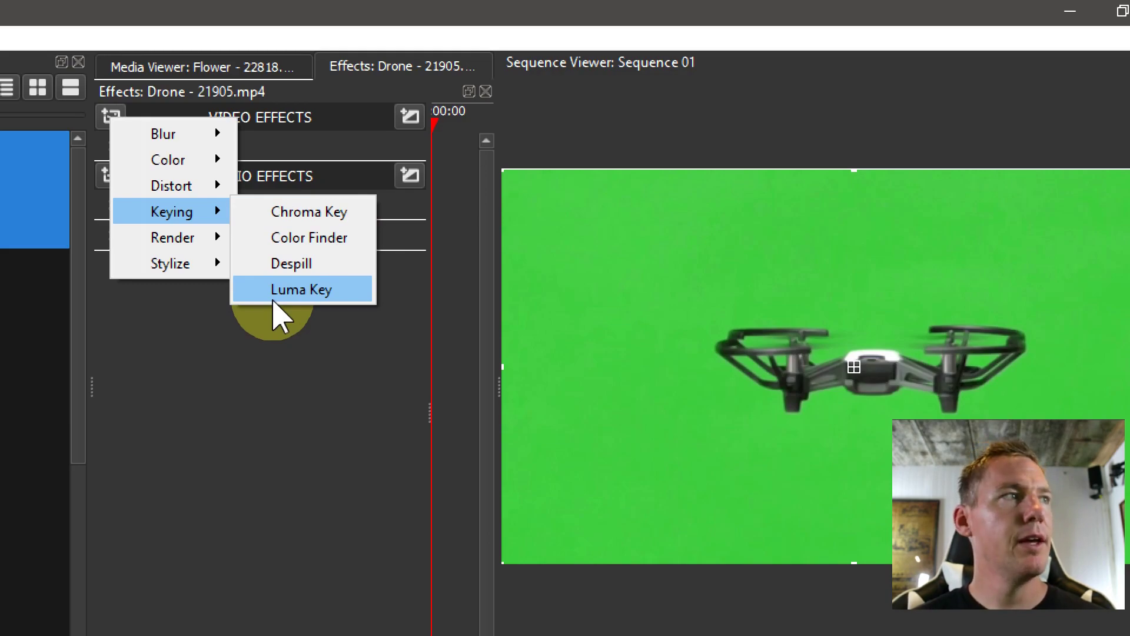
left_click(288, 215)
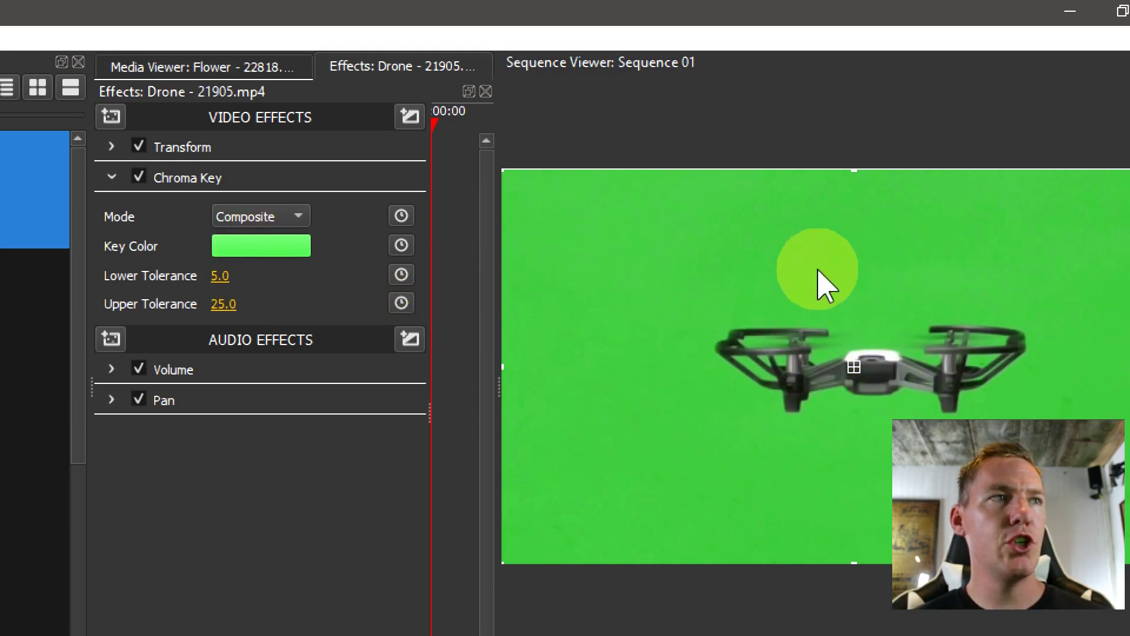
- Sample the footage's backdrop green (#44ce43) as the Chroma Key colour
left_click(259, 251)
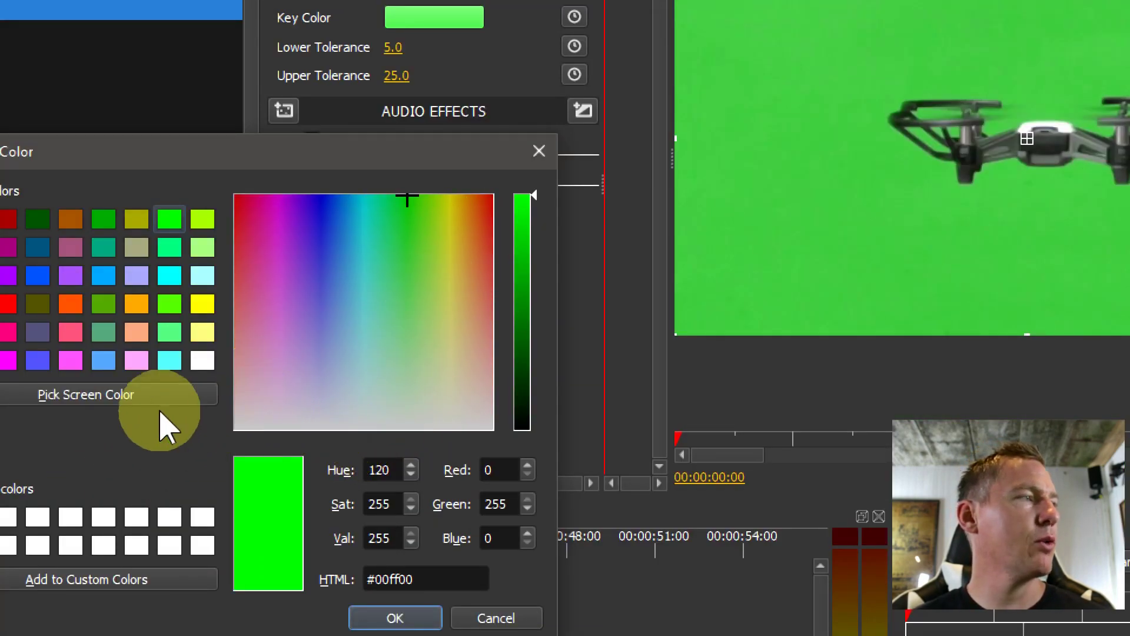
left_click(116, 396)
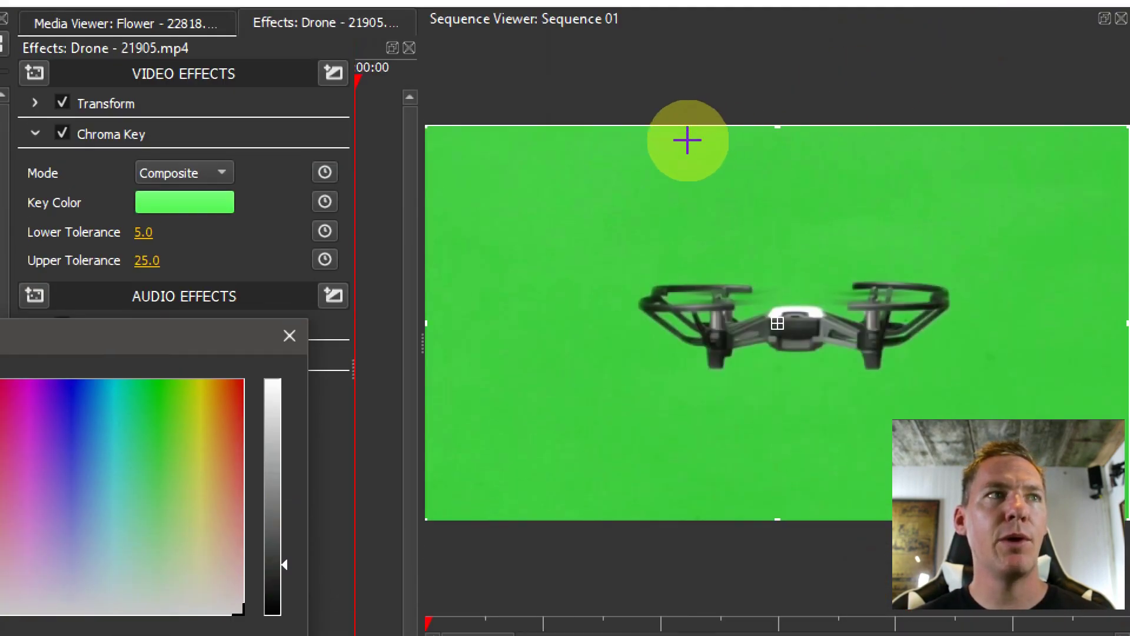
left_click(547, 219)
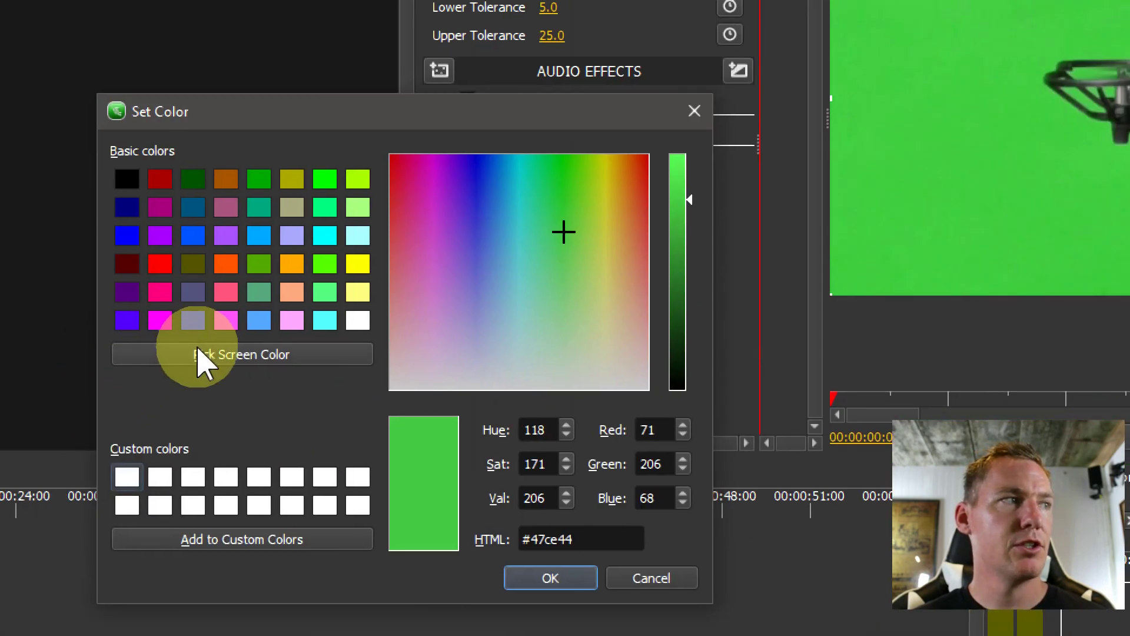
left_click(35, 446)
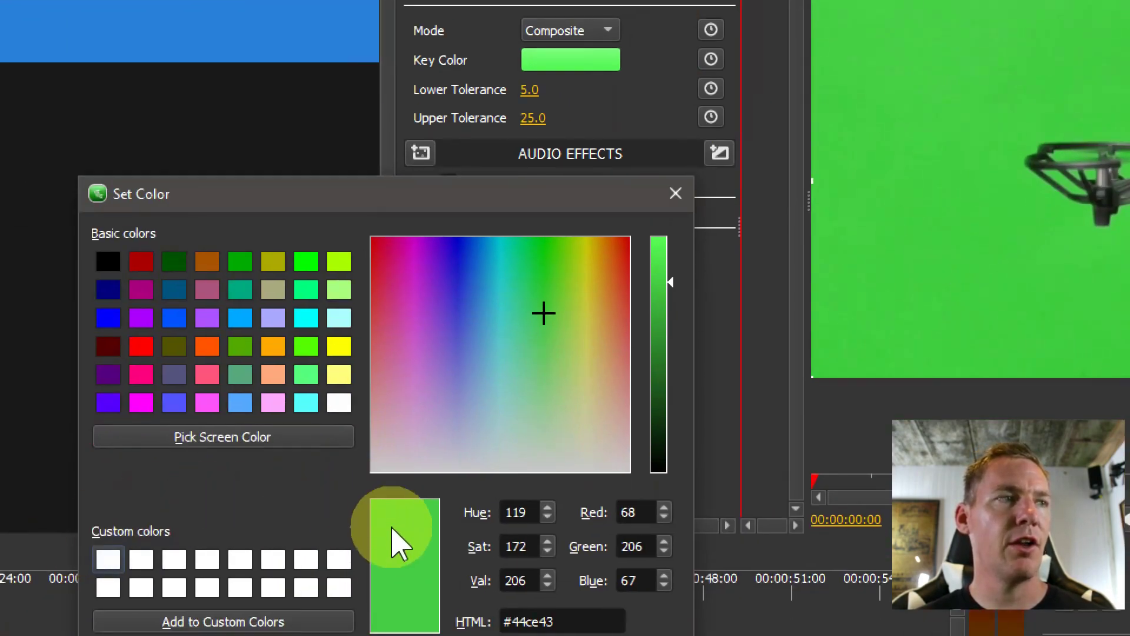
left_click(551, 635)
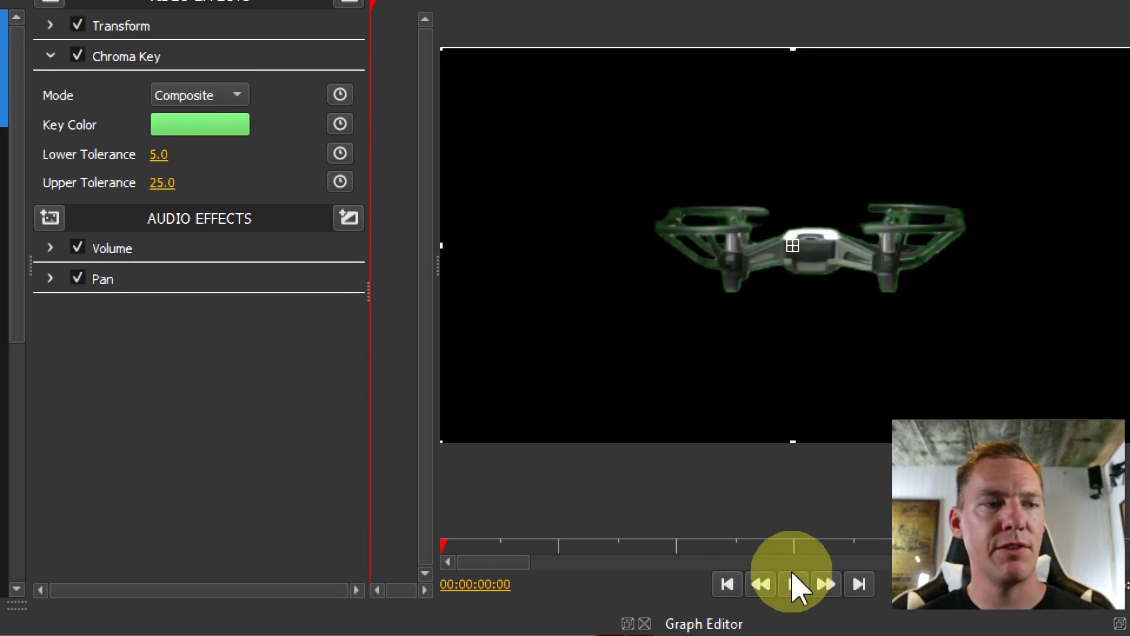
- Review playback, then set Chroma Key tolerances to 9.0 lower and 33.0 upper
left_click(793, 586)
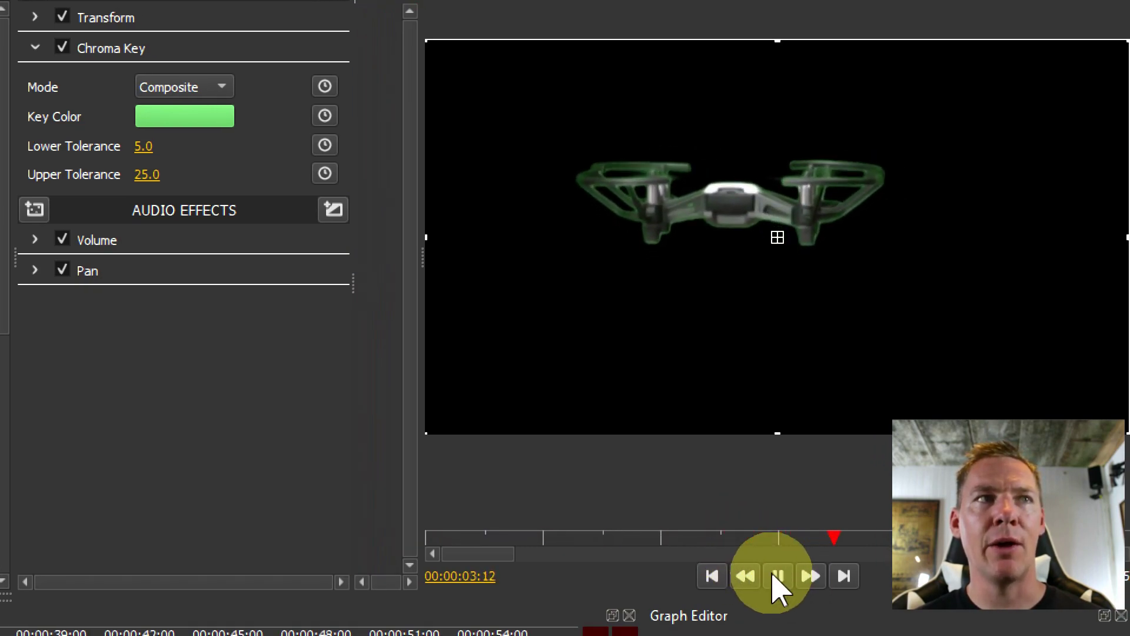
left_click(773, 577)
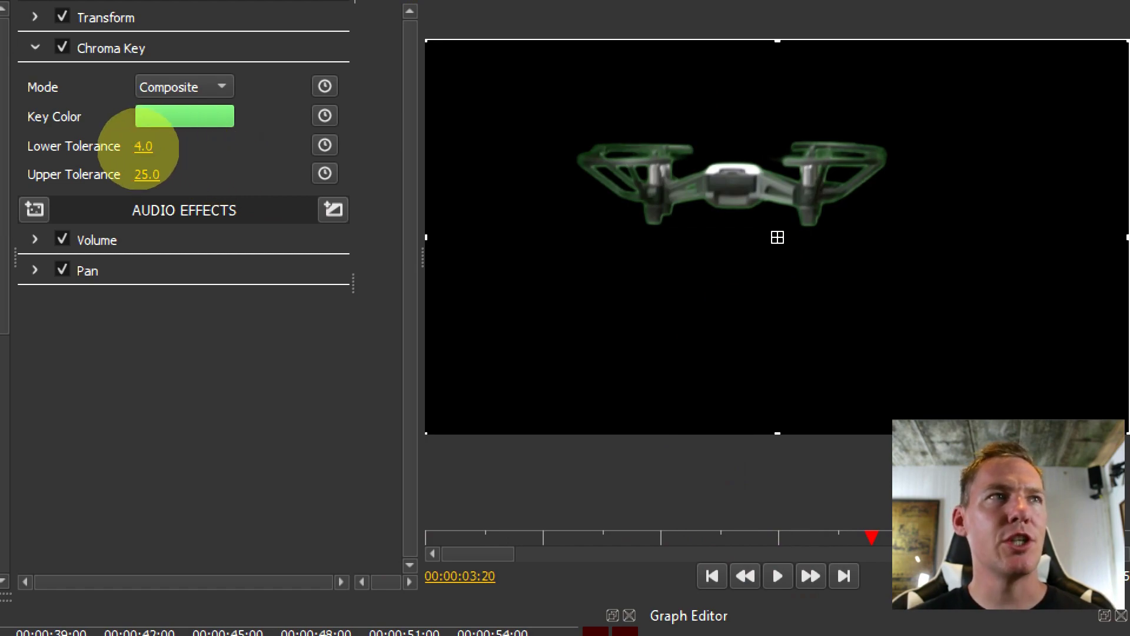
left_click_drag(139, 149, 140, 149)
left_click_drag(144, 176, 148, 180)
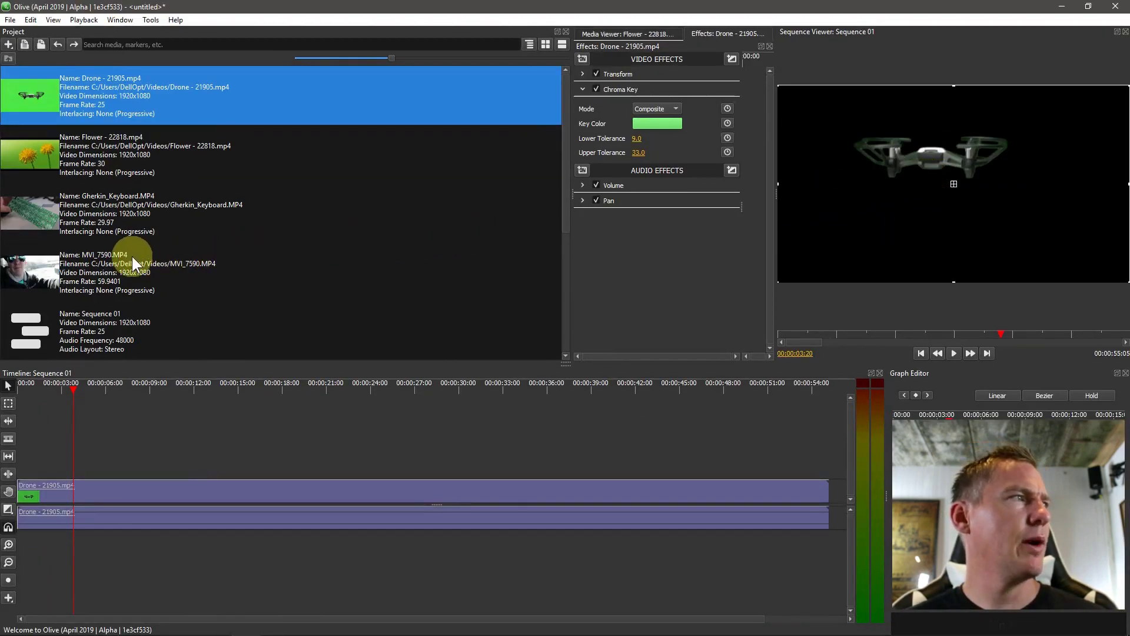
- Put MVI_7590.MP4 on the timeline with the Drone clip on a new track above it
scroll(126, 259, "down", 3)
scroll(58, 262, "up", 3)
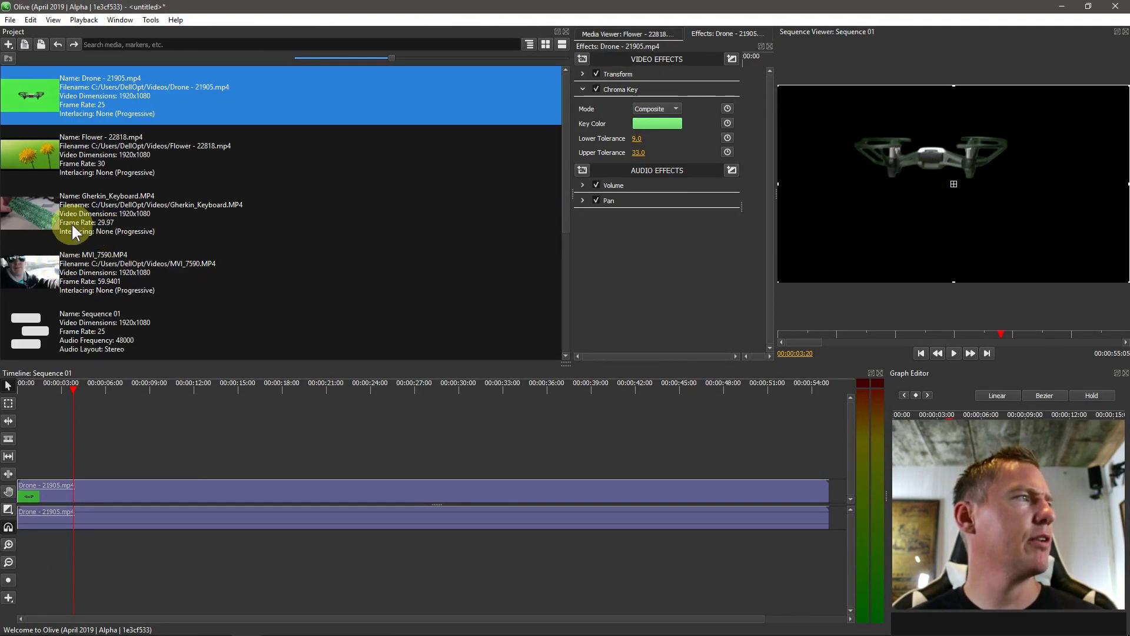
scroll(41, 268, "down", 3)
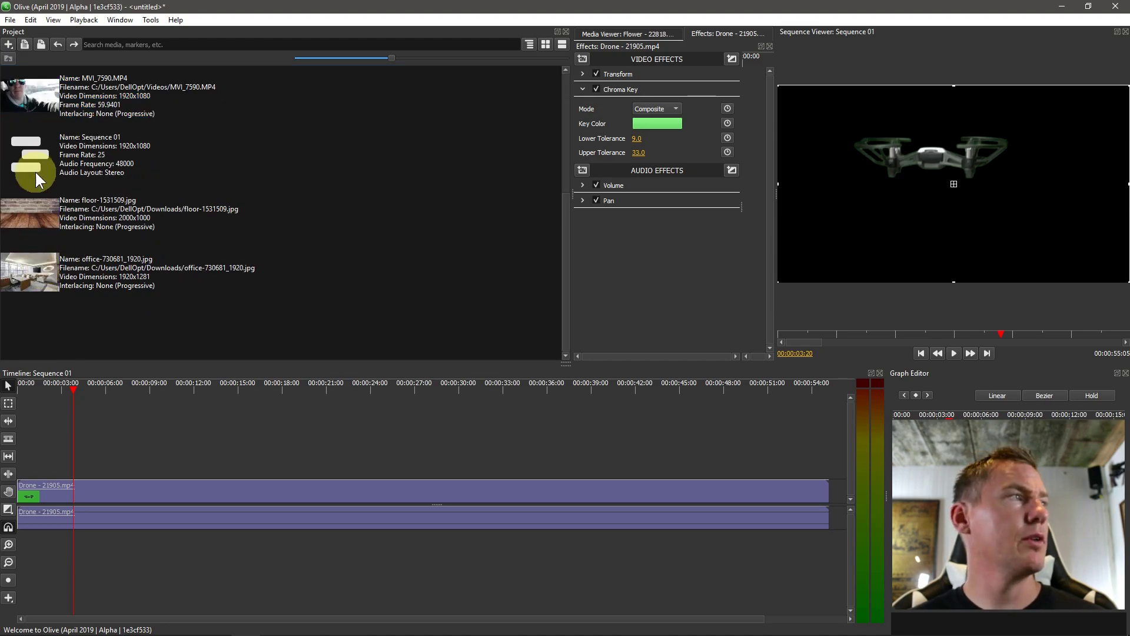
scroll(34, 174, "up", 3)
left_click_drag(29, 264, 38, 469)
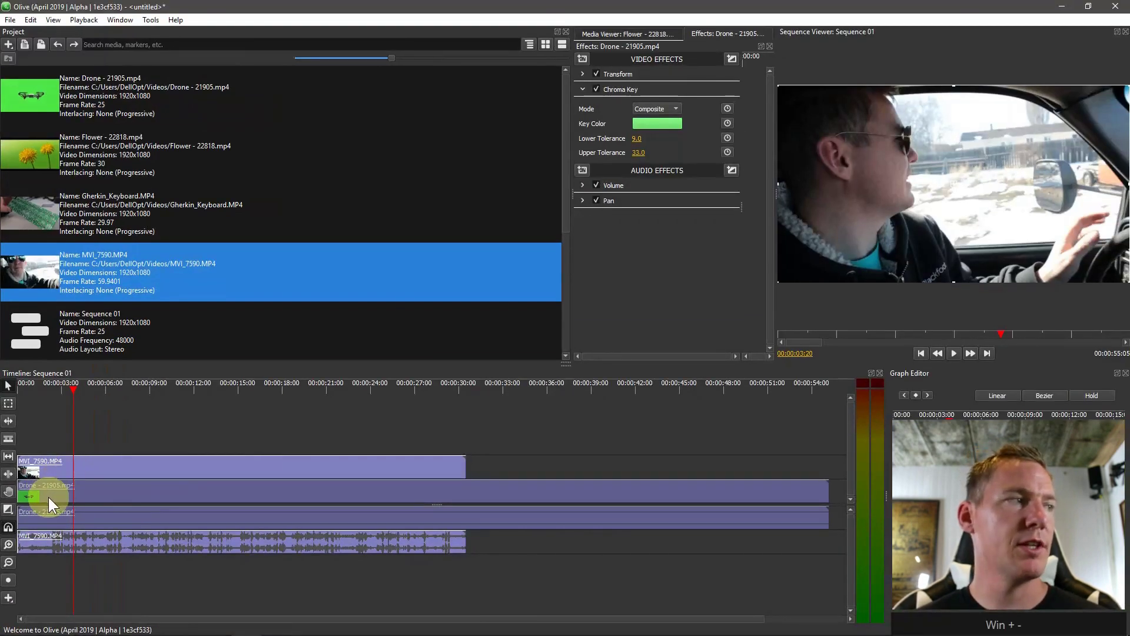
left_click_drag(94, 357, 98, 313)
left_click_drag(50, 474, 48, 447)
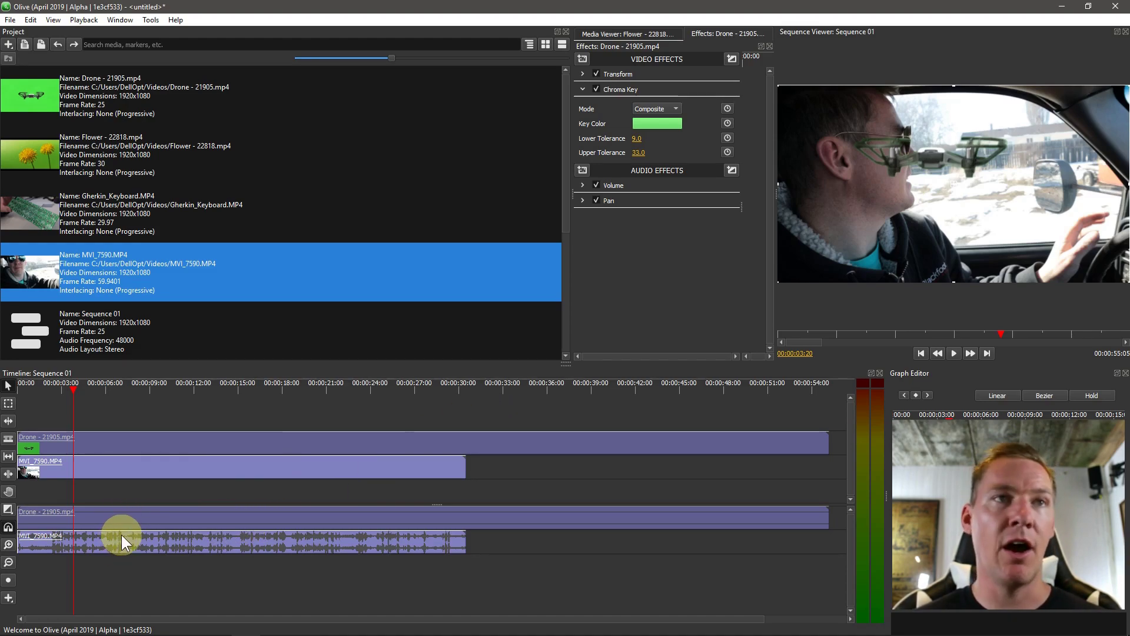
- Play the composite, then scale the Drone clip down to 54.0 in Transform
left_click(954, 353)
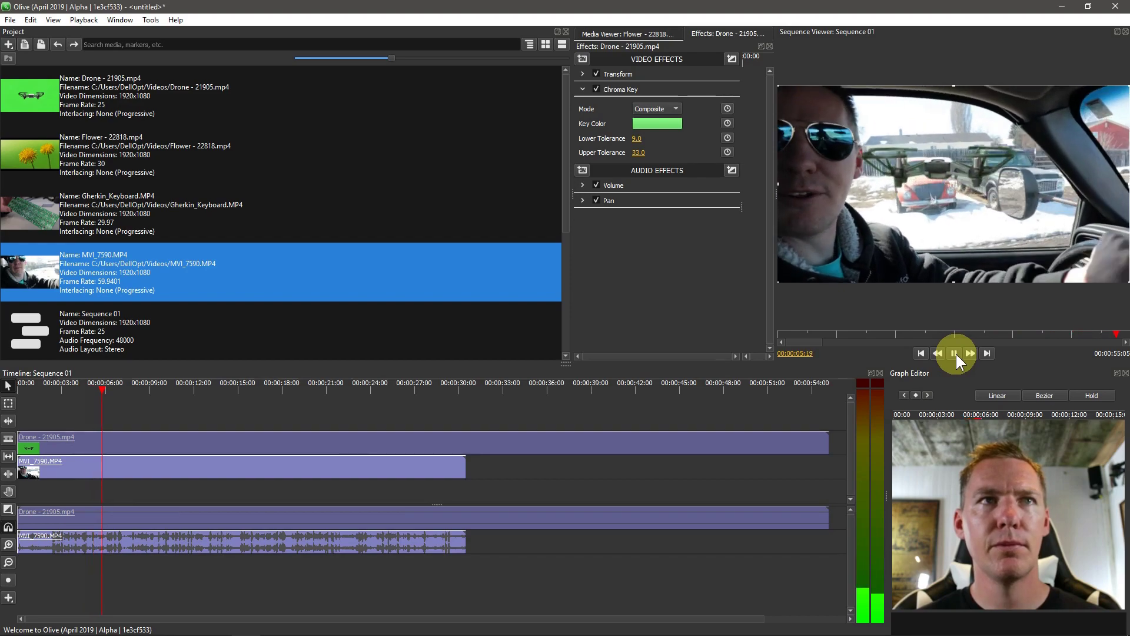
left_click(955, 354)
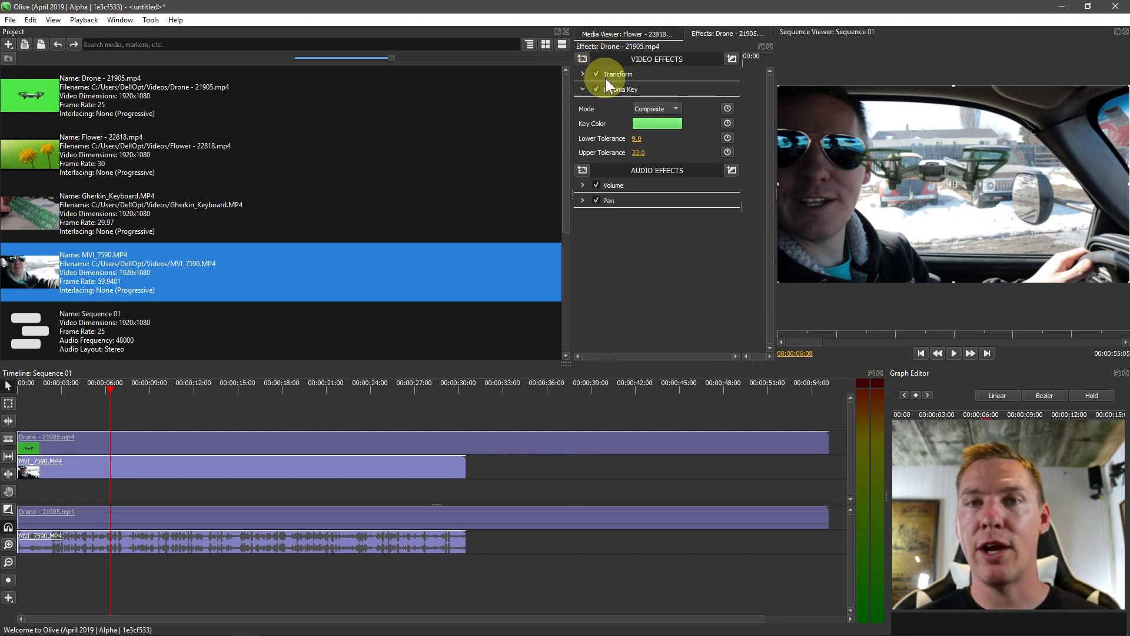
left_click(582, 90)
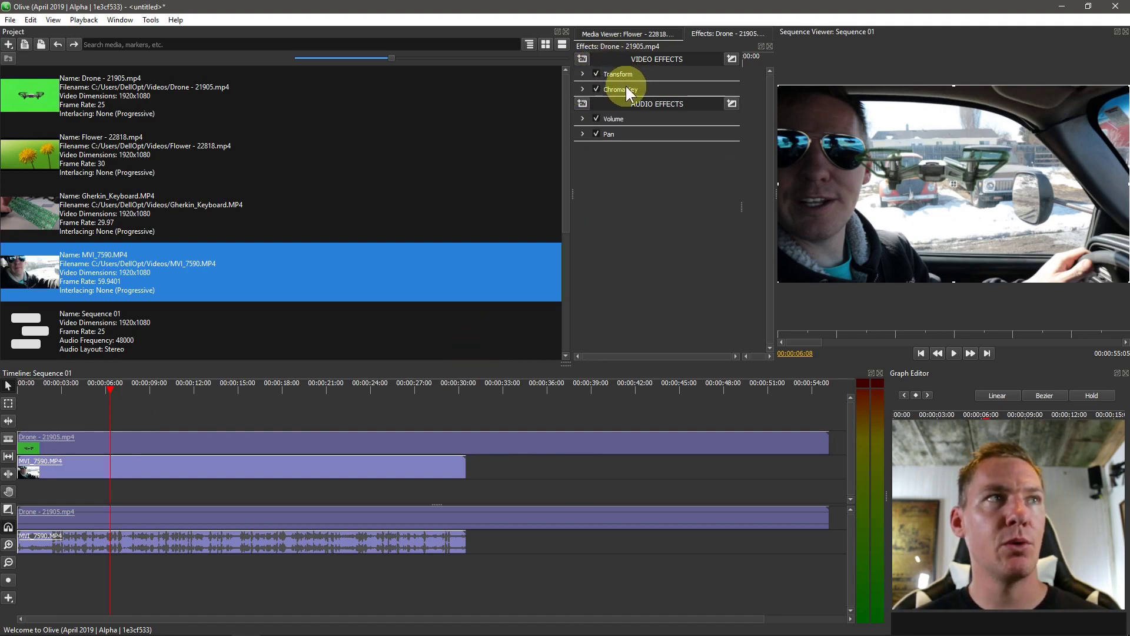
left_click(582, 73)
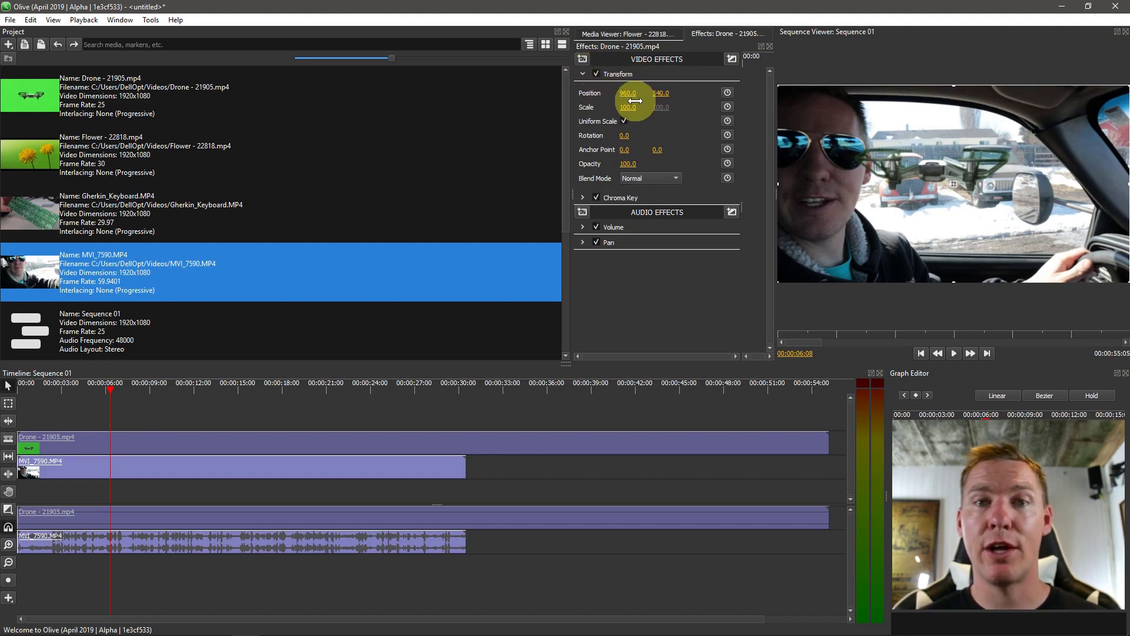
left_click_drag(628, 109, 601, 108)
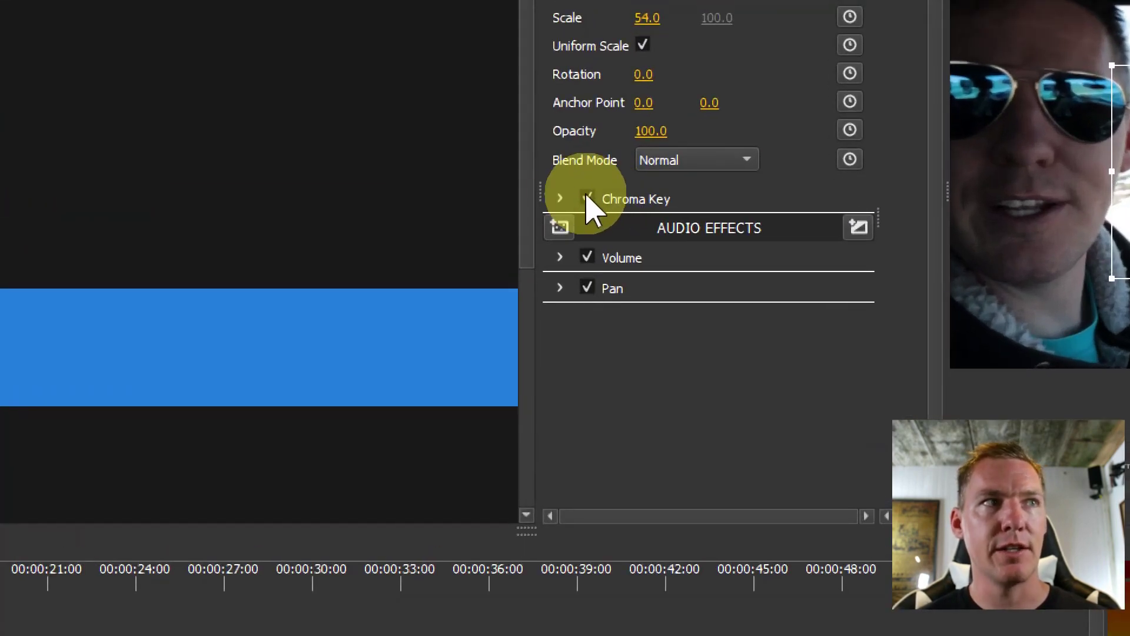
- Toggle the Chroma Key off and on to compare, leaving it enabled
left_click(588, 199)
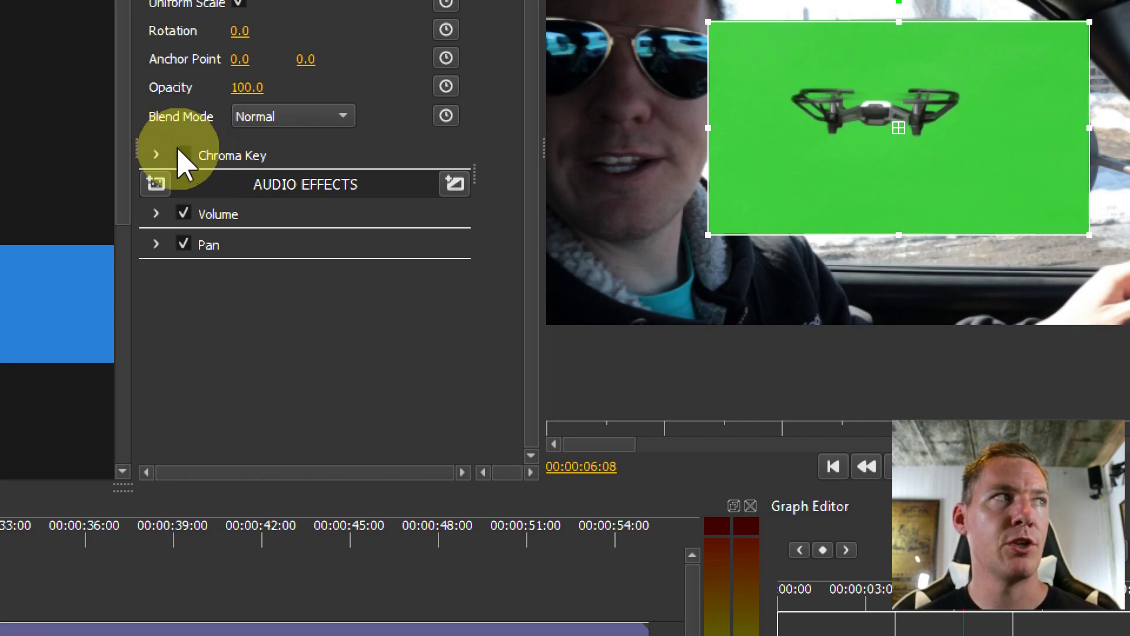
left_click(183, 155)
left_click(183, 155)
left_click(183, 155)
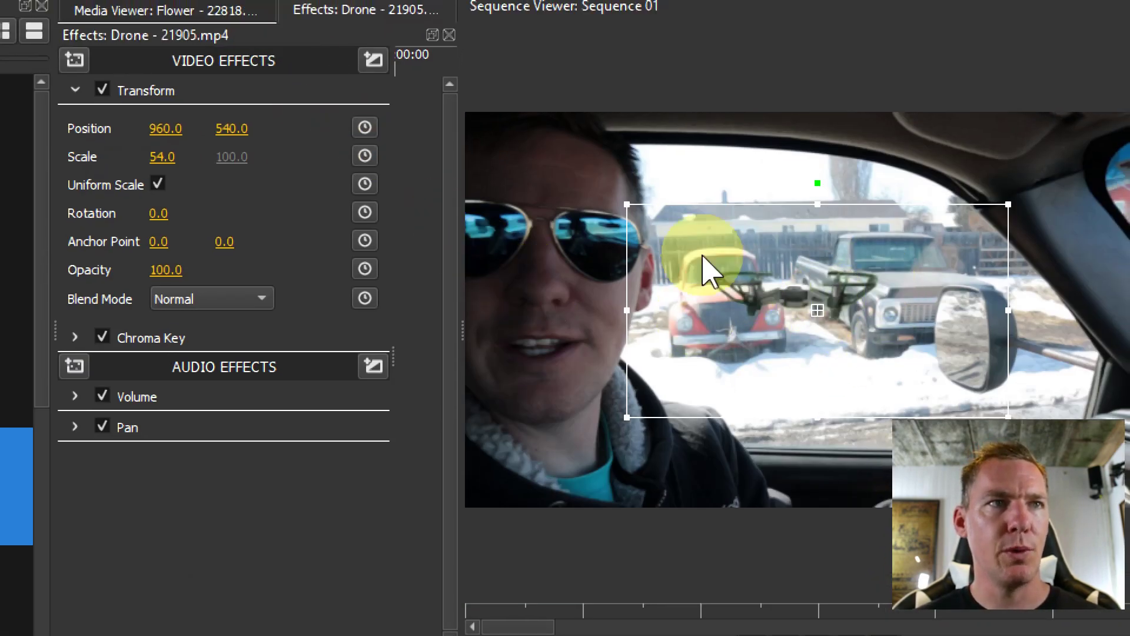
- Shrink the drone to 28.6 and position it at 1287, 439 above the trucks
left_click_drag(625, 205, 678, 232)
left_click_drag(825, 264, 819, 231)
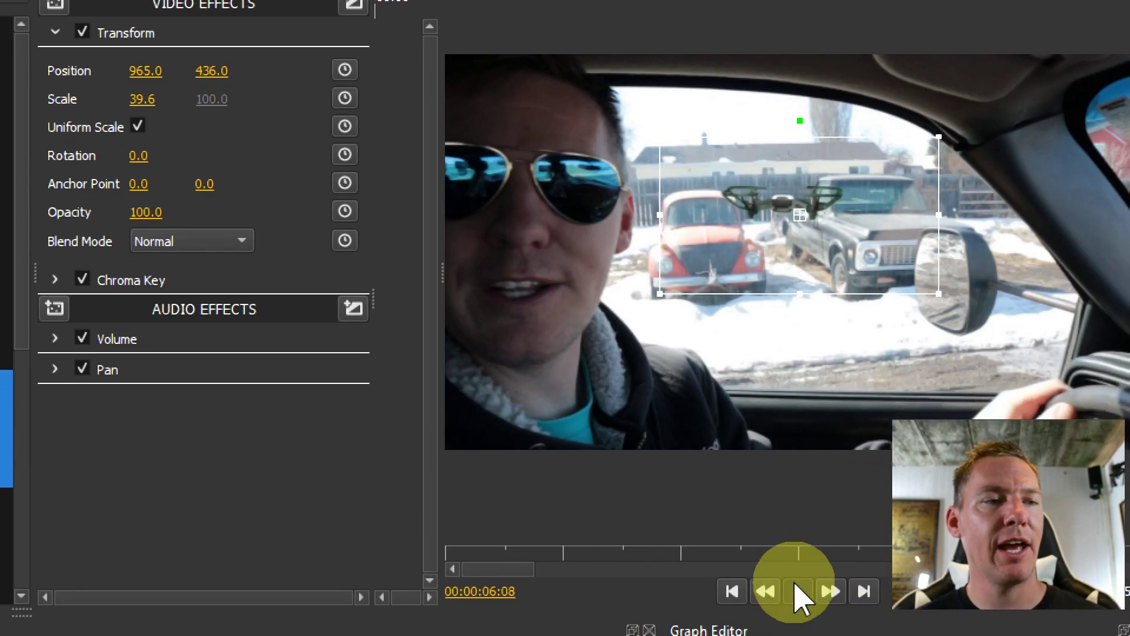
left_click(798, 591)
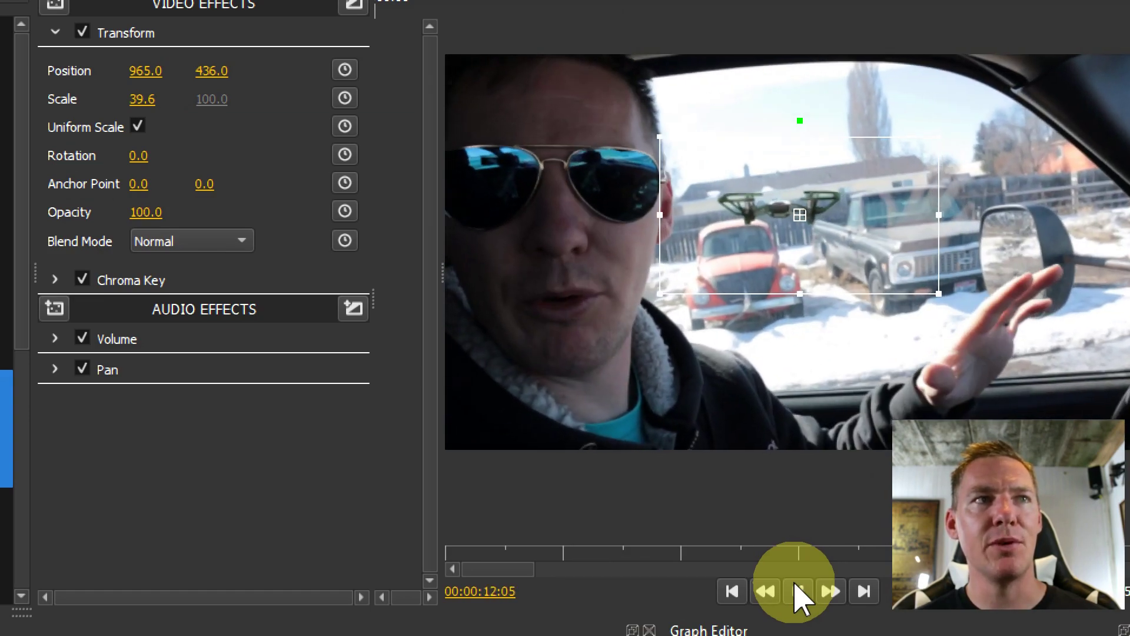
left_click(798, 591)
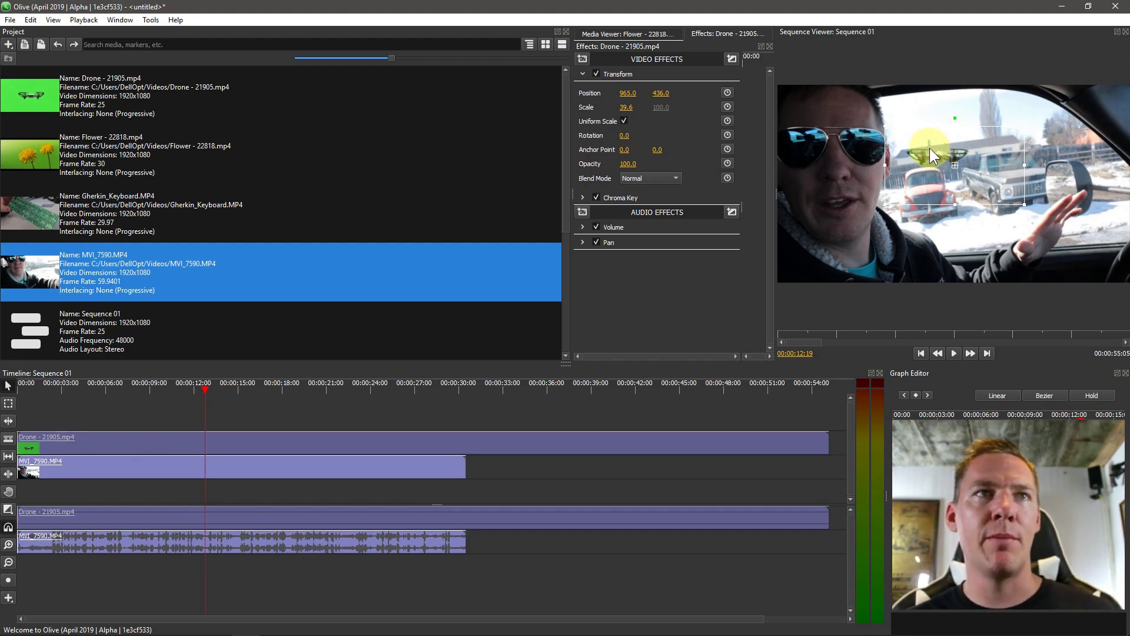
left_click_drag(785, 105, 827, 109)
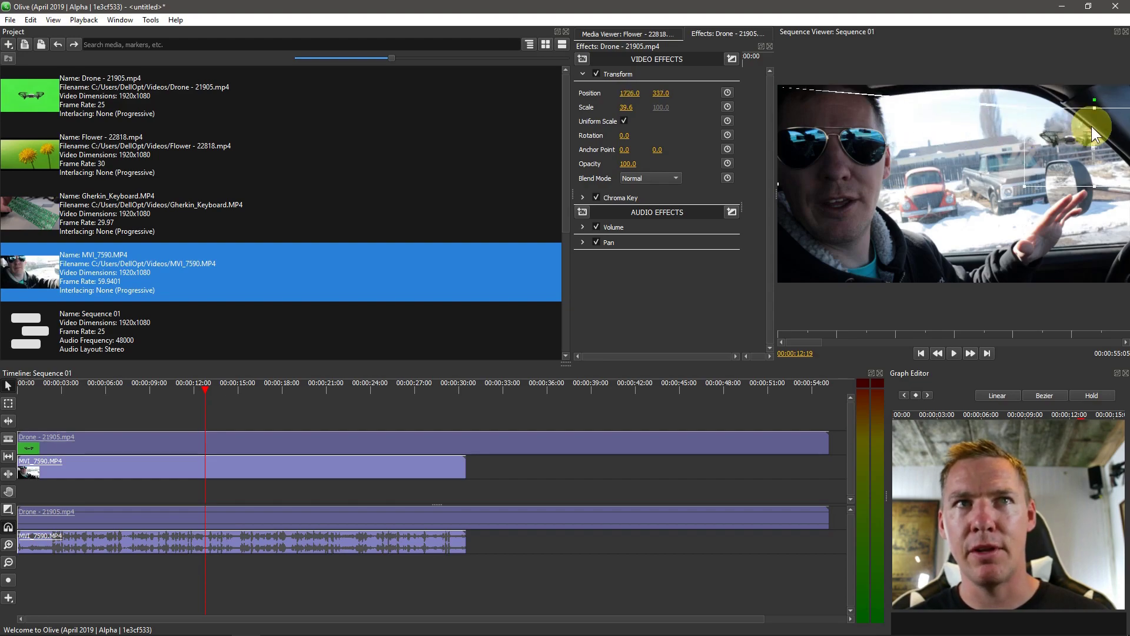
left_click_drag(1011, 163, 933, 137)
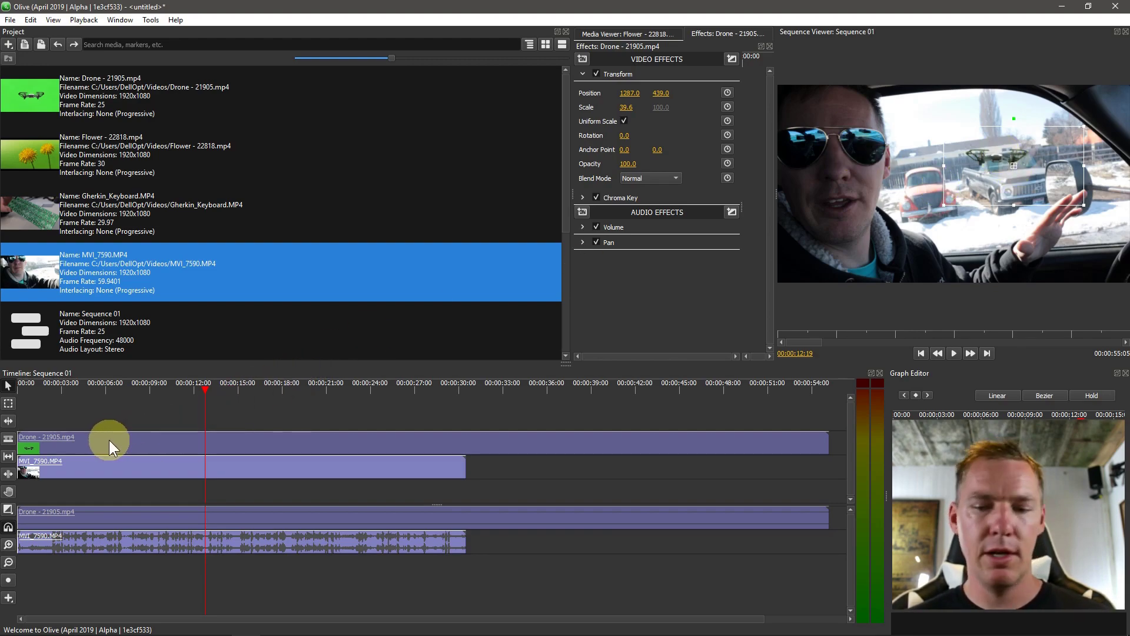
- Delete the Drone clip and move MVI_7590 down to the lower track
key("Delete")
left_click_drag(53, 470, 49, 486)
left_click_drag(51, 540, 52, 517)
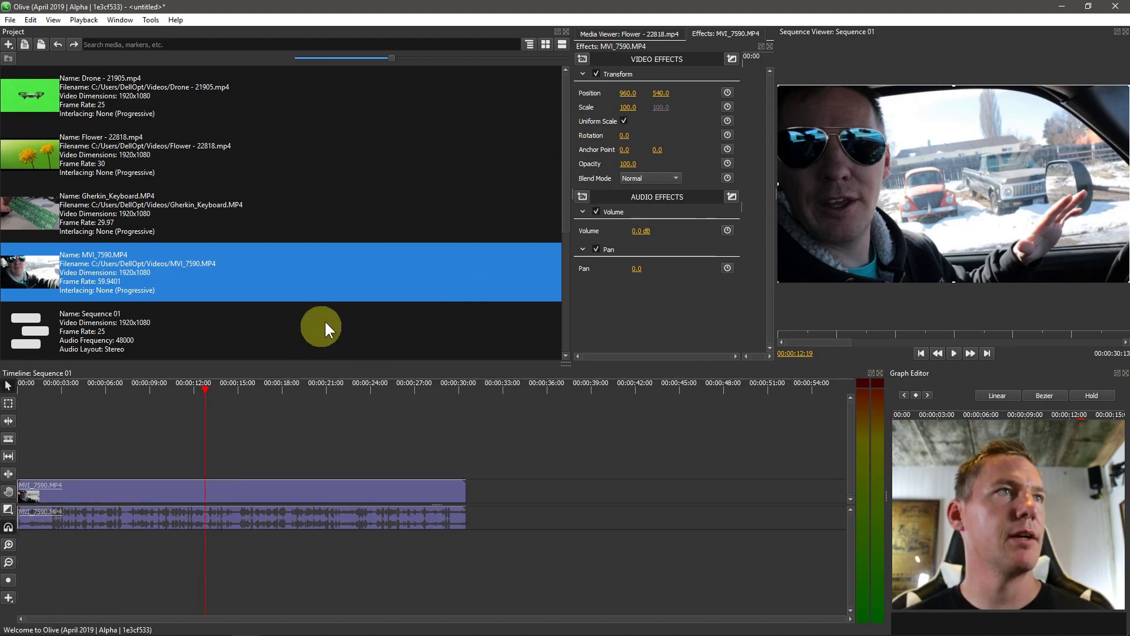
- Add a Keying > Luma Key effect to the MVI_7590 car clip
left_click(147, 446)
left_click(136, 488)
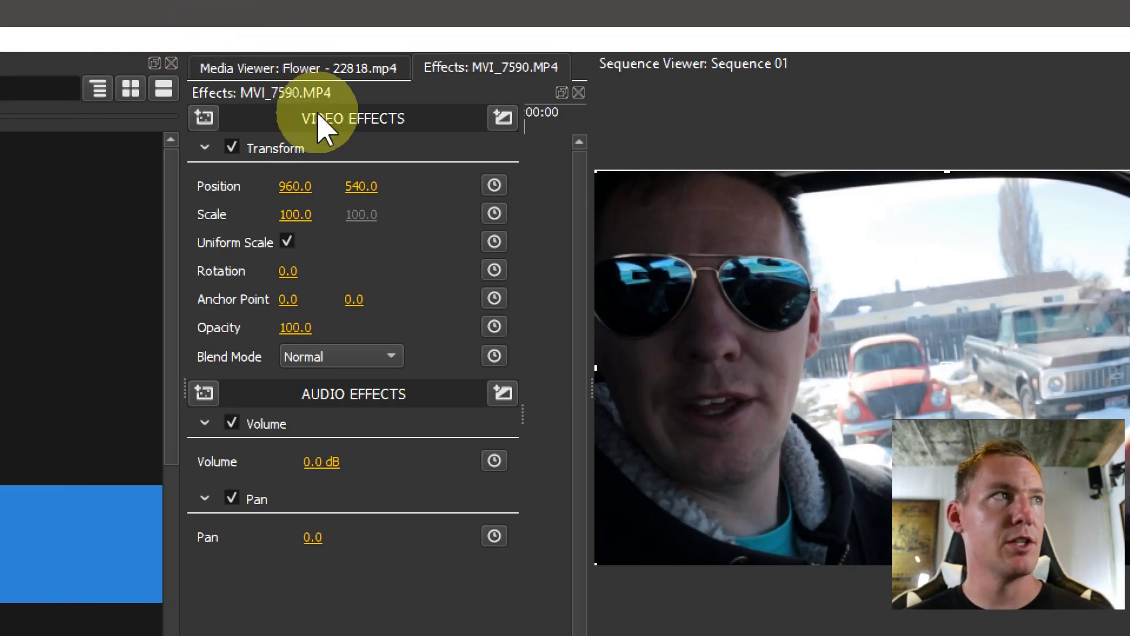
left_click(204, 117)
mouse_move(247, 213)
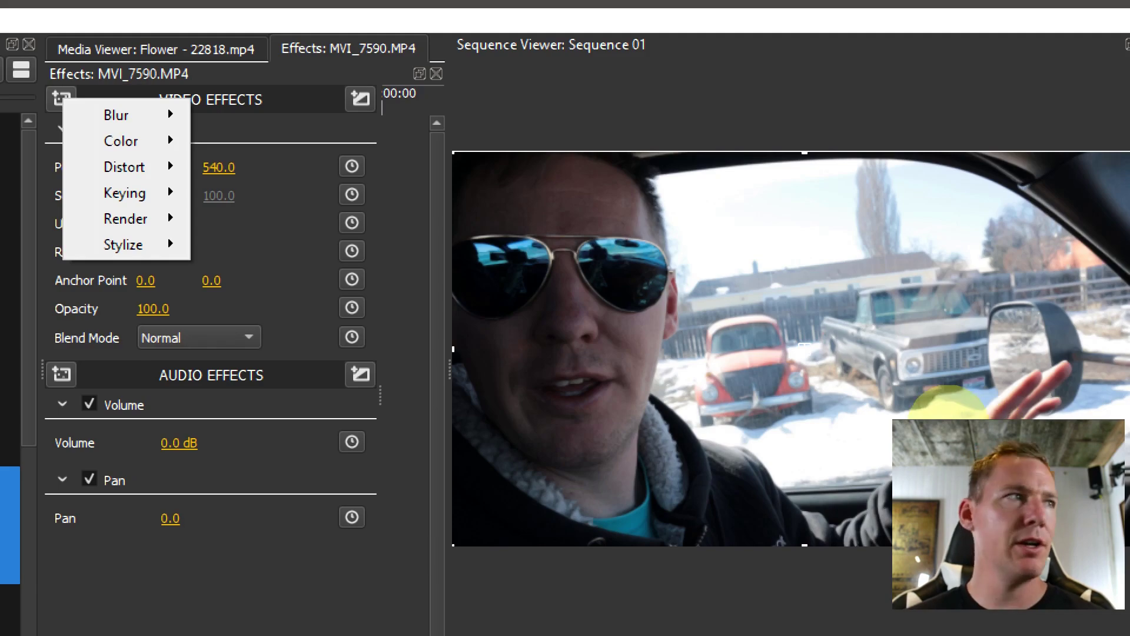
mouse_move(125, 218)
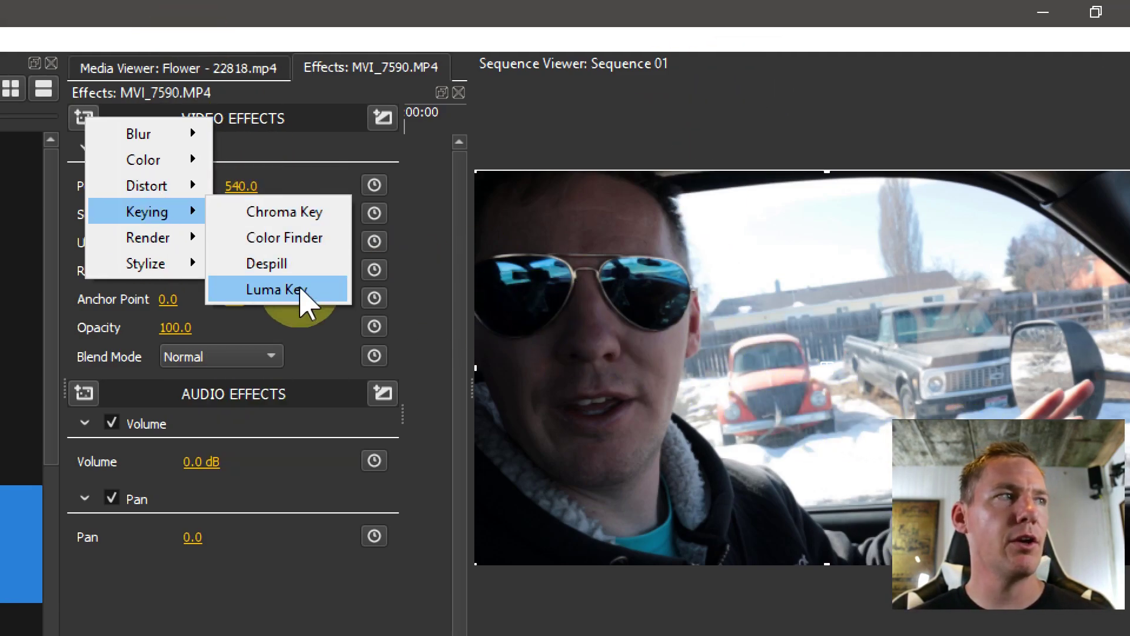
left_click(300, 292)
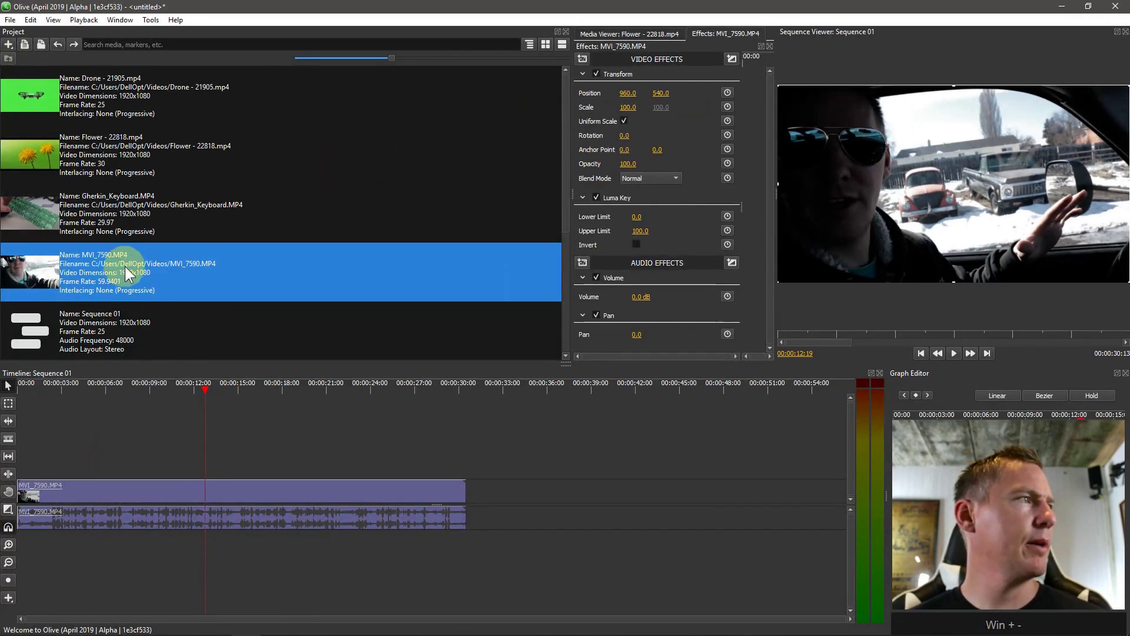
- Place floor-1531509.jpg on the timeline beneath the car clip
scroll(69, 301, "down", 3)
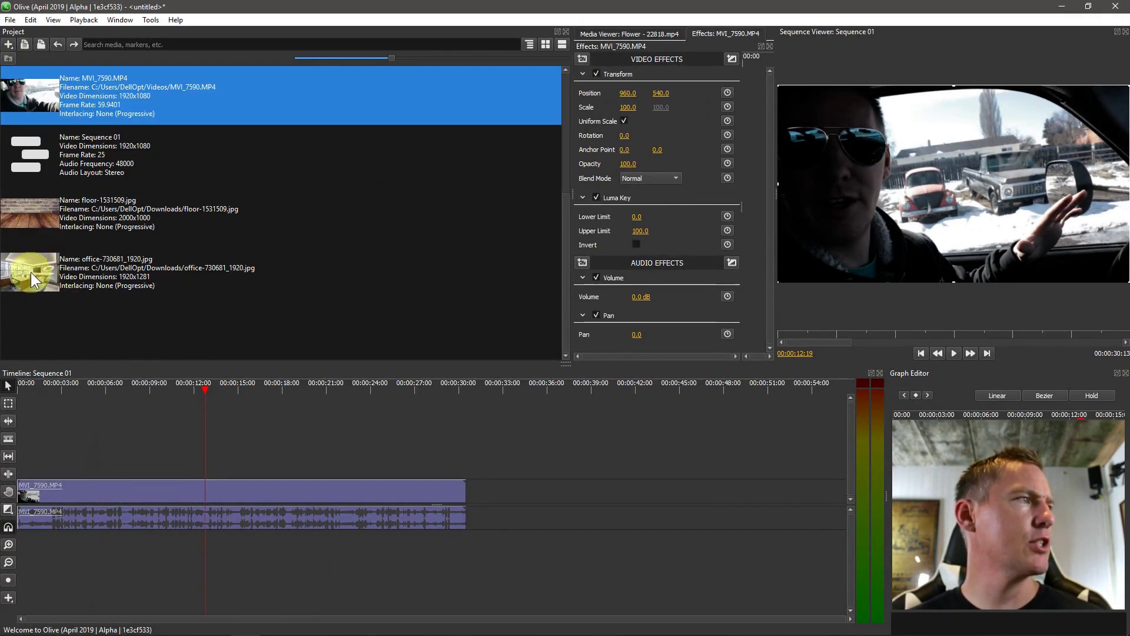
left_click_drag(33, 231, 50, 464)
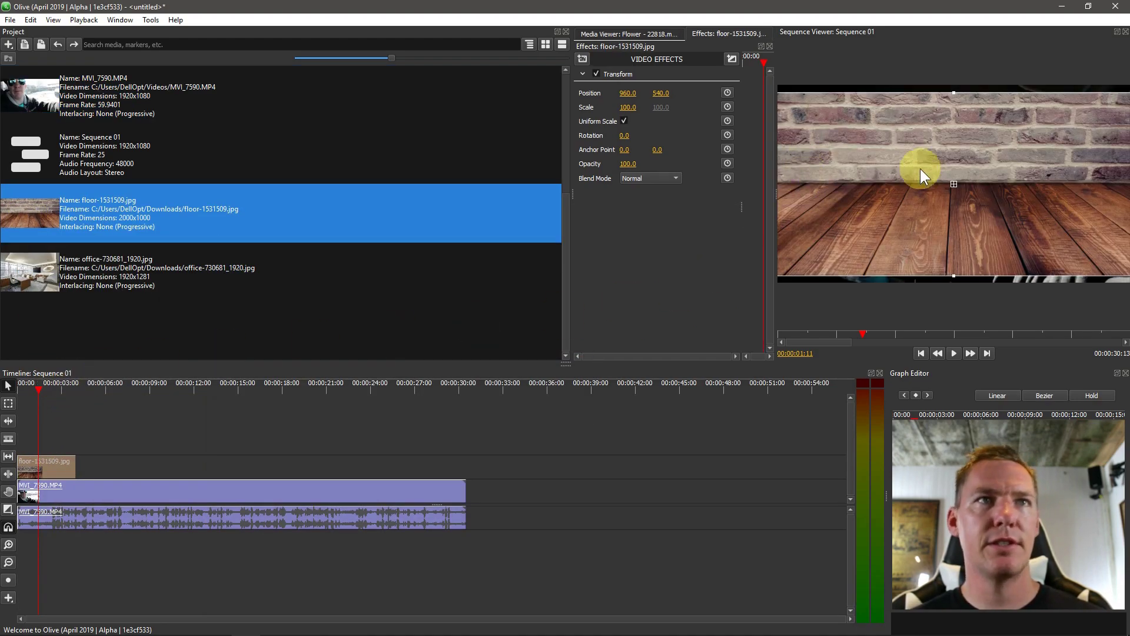
left_click_drag(66, 488, 466, 464)
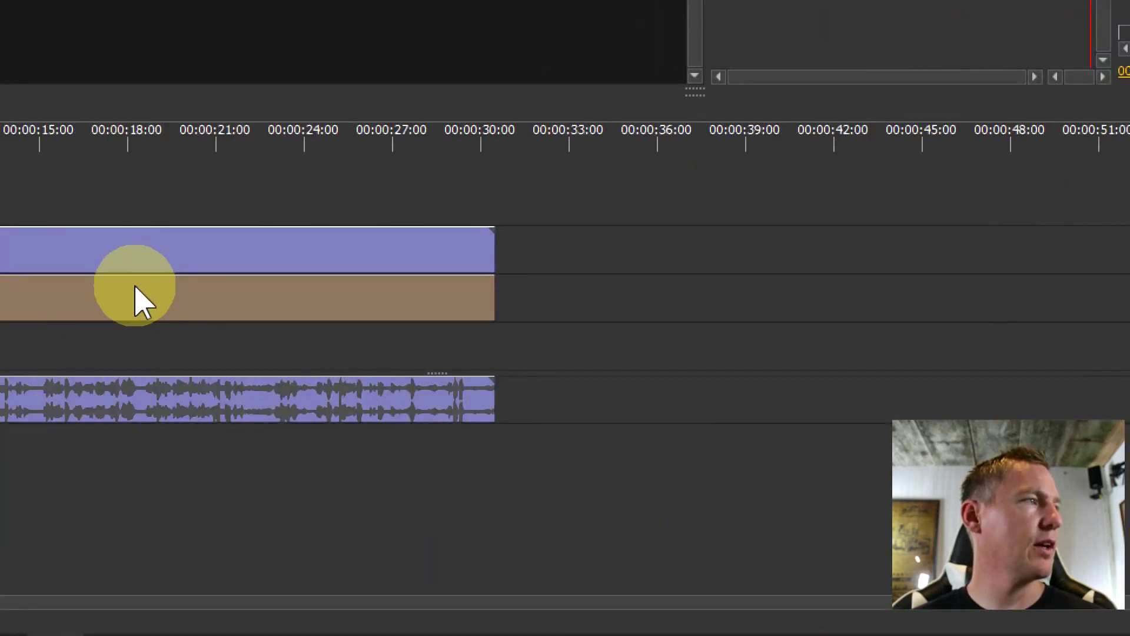
- Invert the Luma Key with Lower Limit 100 and Upper Limit 72, then play to check
left_click(121, 253)
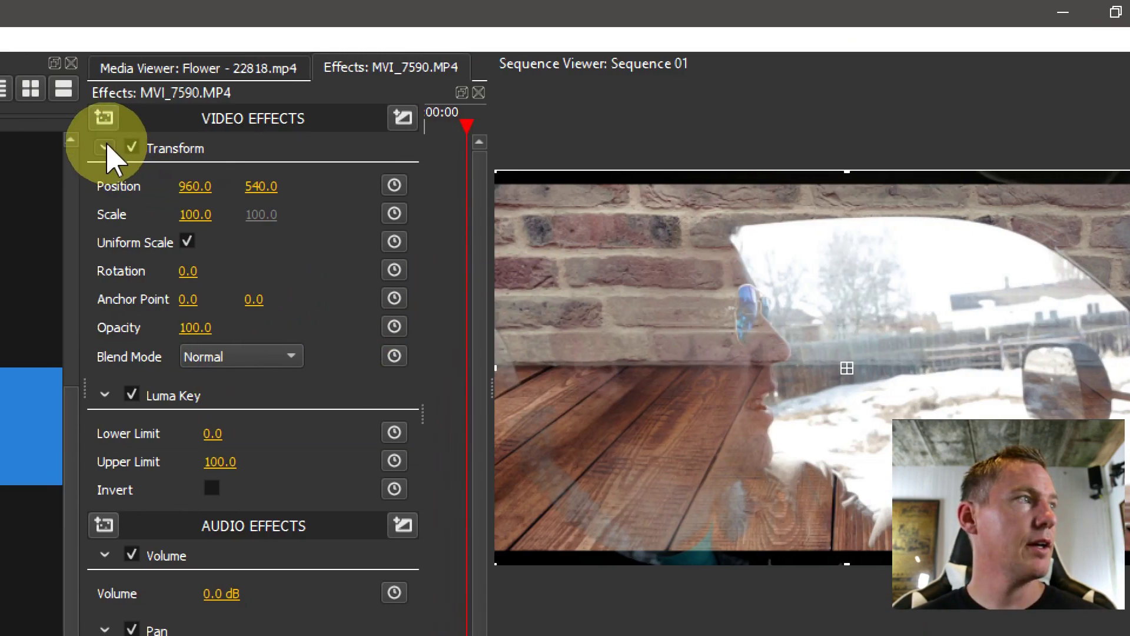
left_click(35, 148)
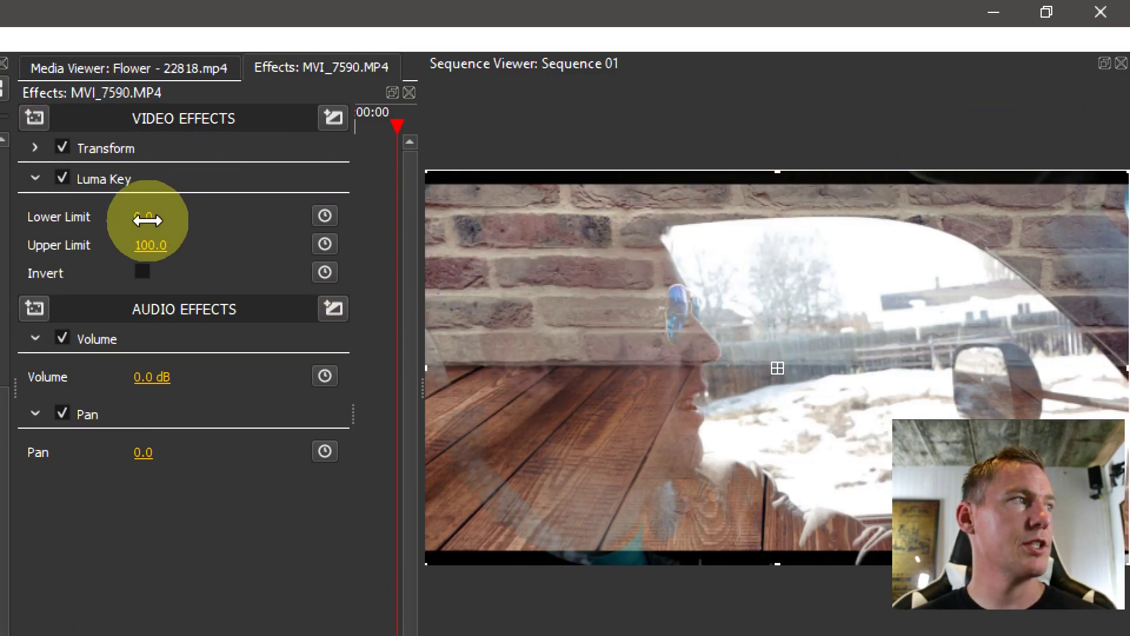
left_click_drag(147, 216, 146, 245)
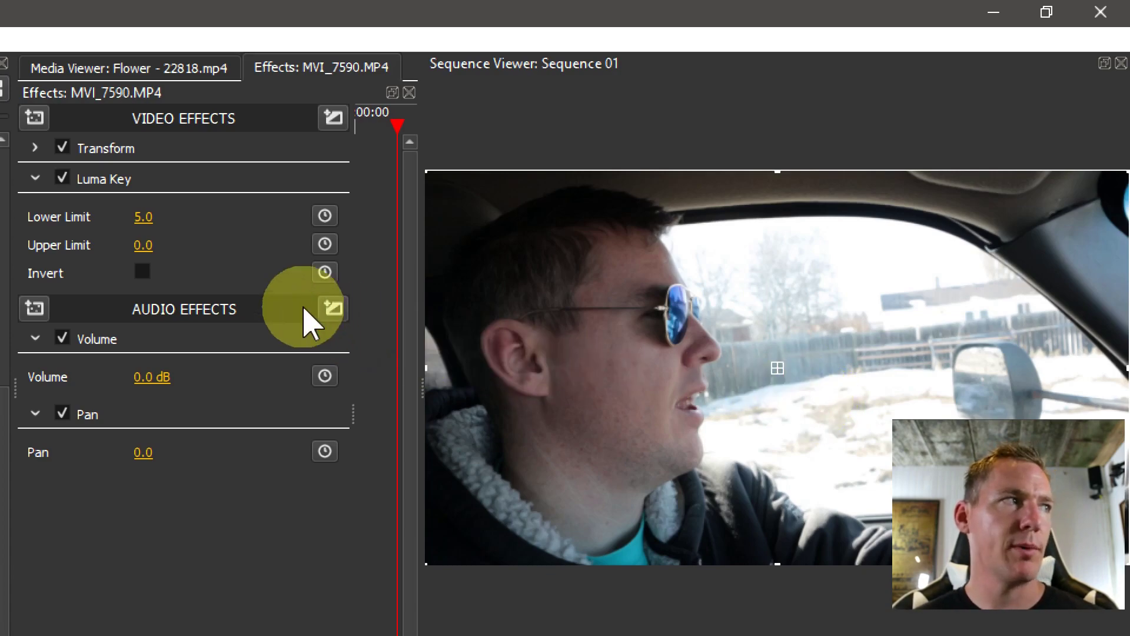
left_click(144, 272)
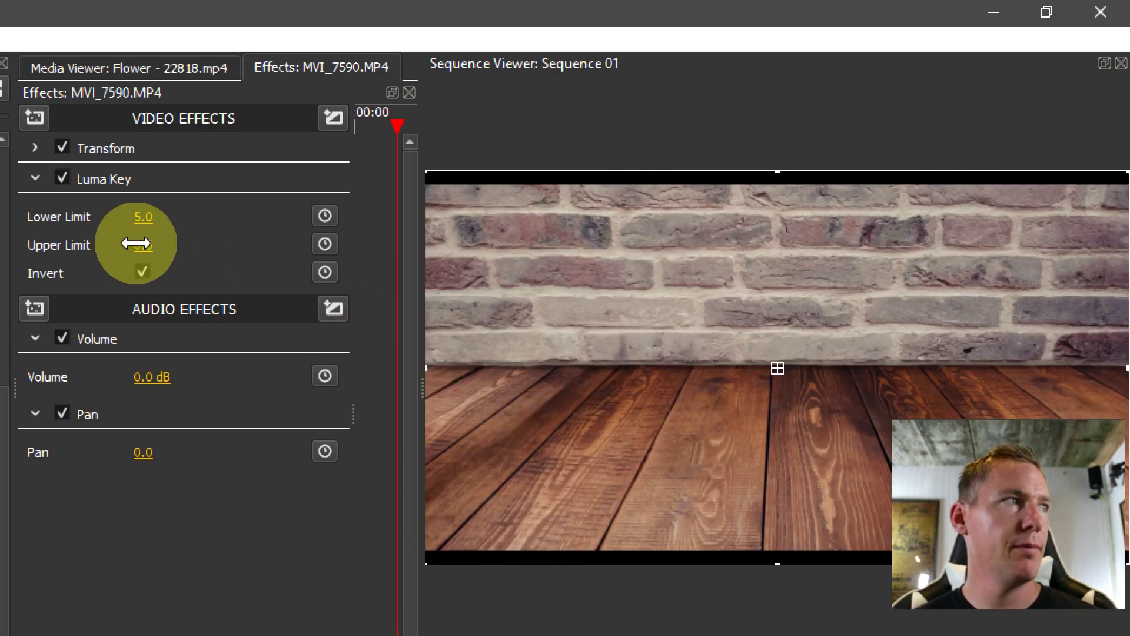
left_click_drag(142, 245, 136, 243)
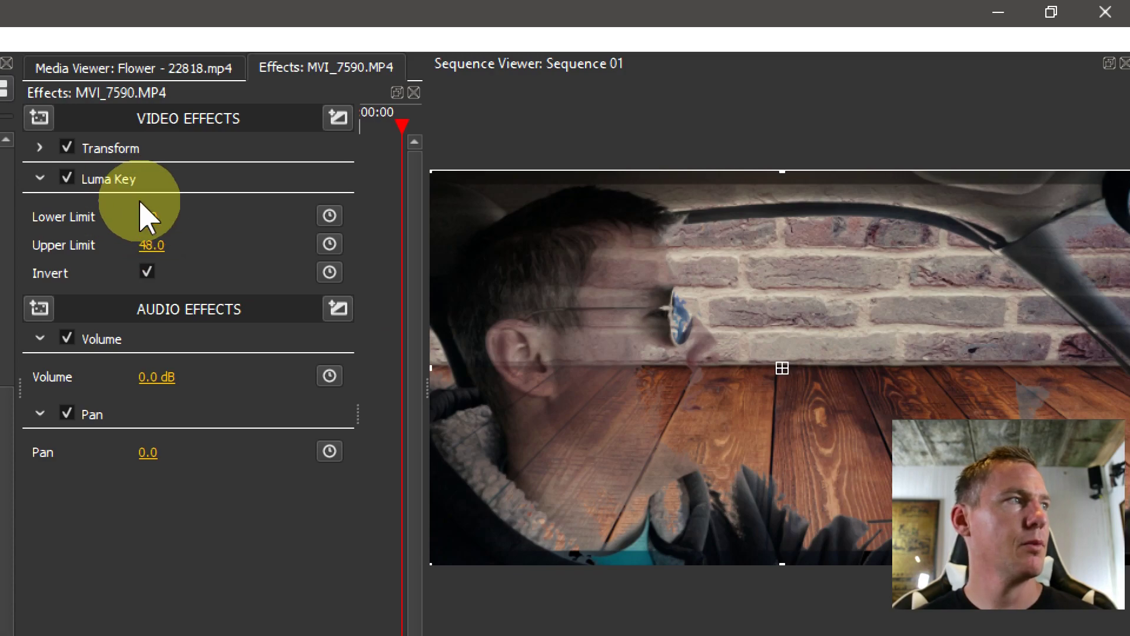
left_click_drag(142, 203, 152, 212)
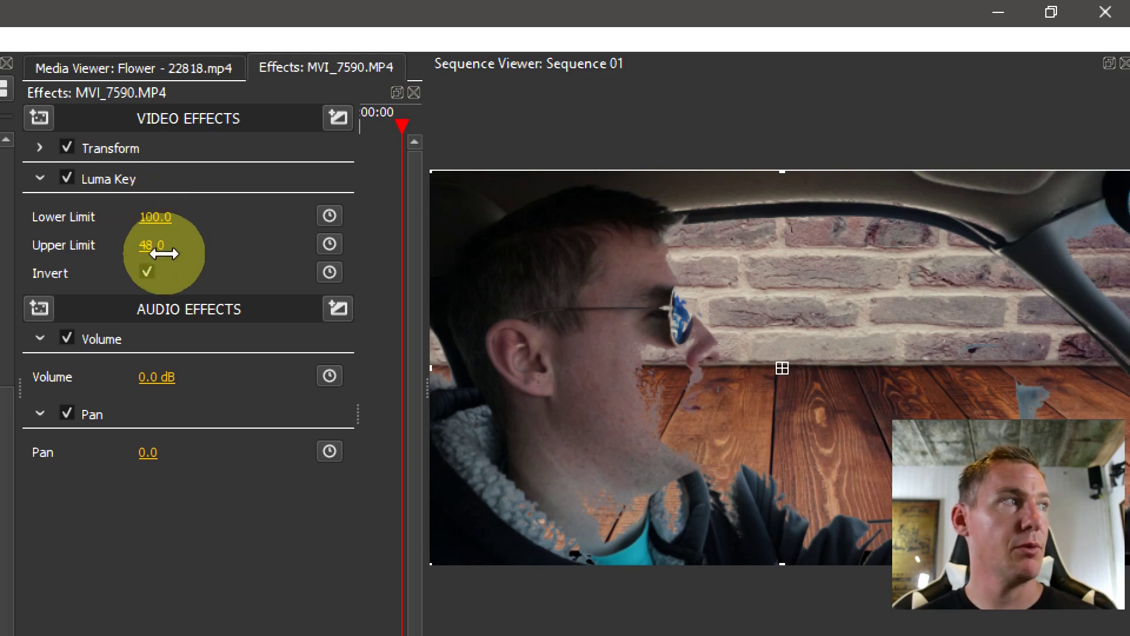
left_click_drag(143, 245, 159, 244)
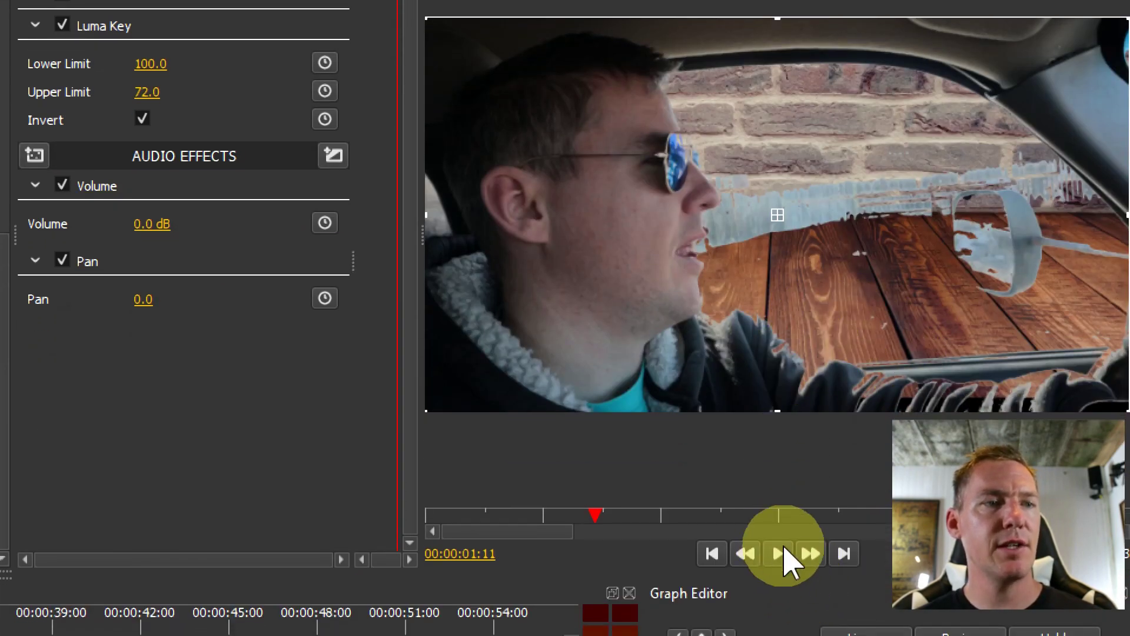
left_click(780, 552)
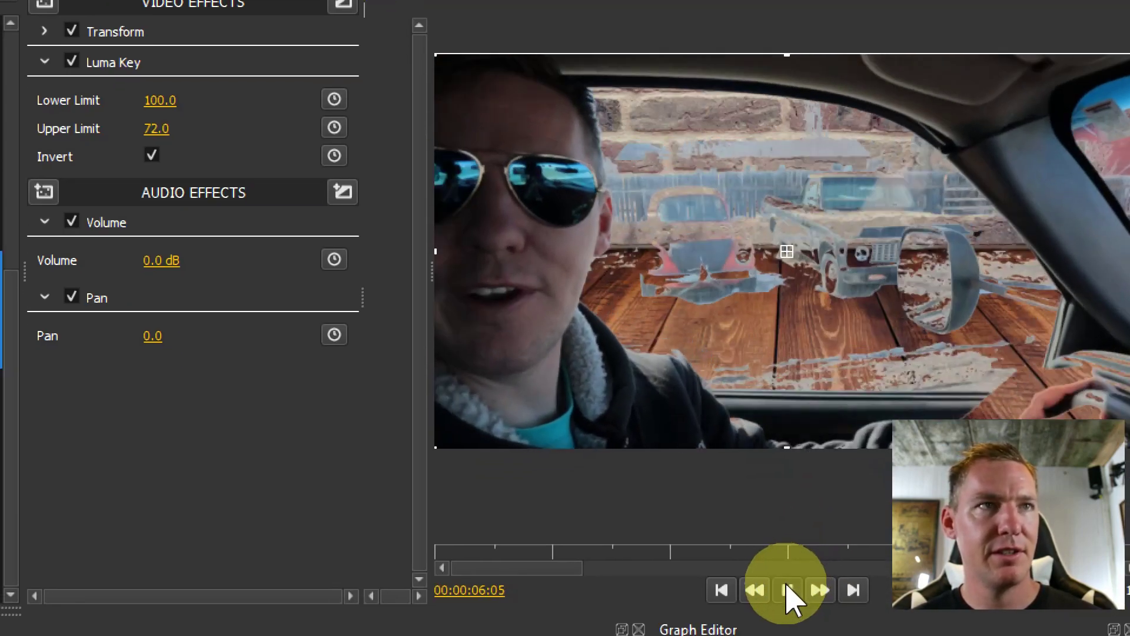
- Lower the Luma Key Upper Limit to 44.0 and replay to review the backdrop
left_click(783, 619)
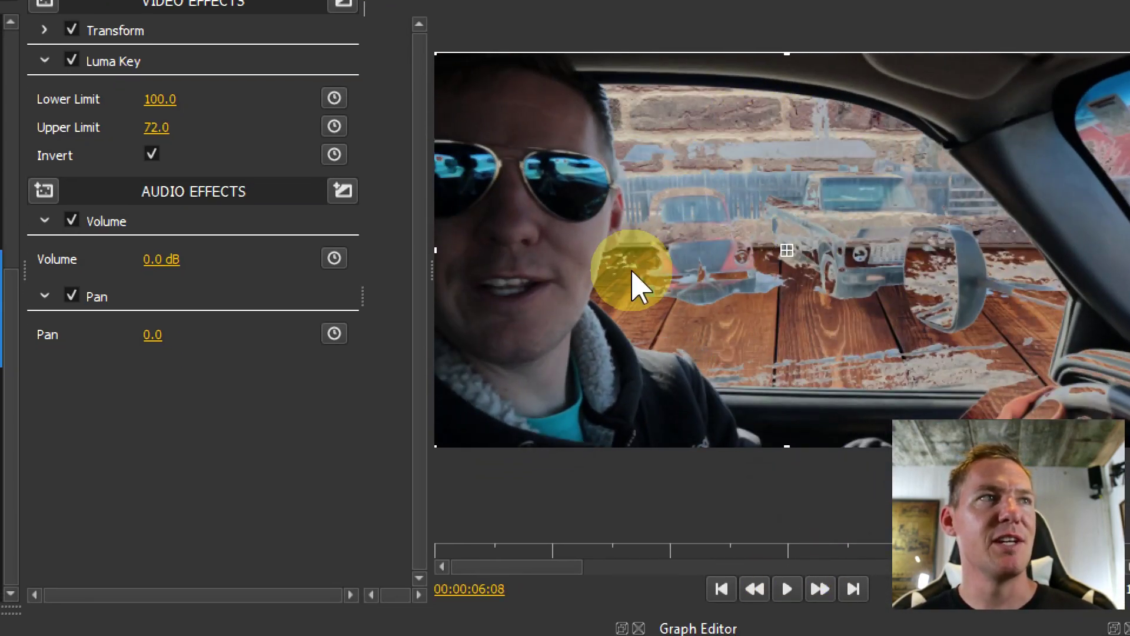
left_click(152, 154)
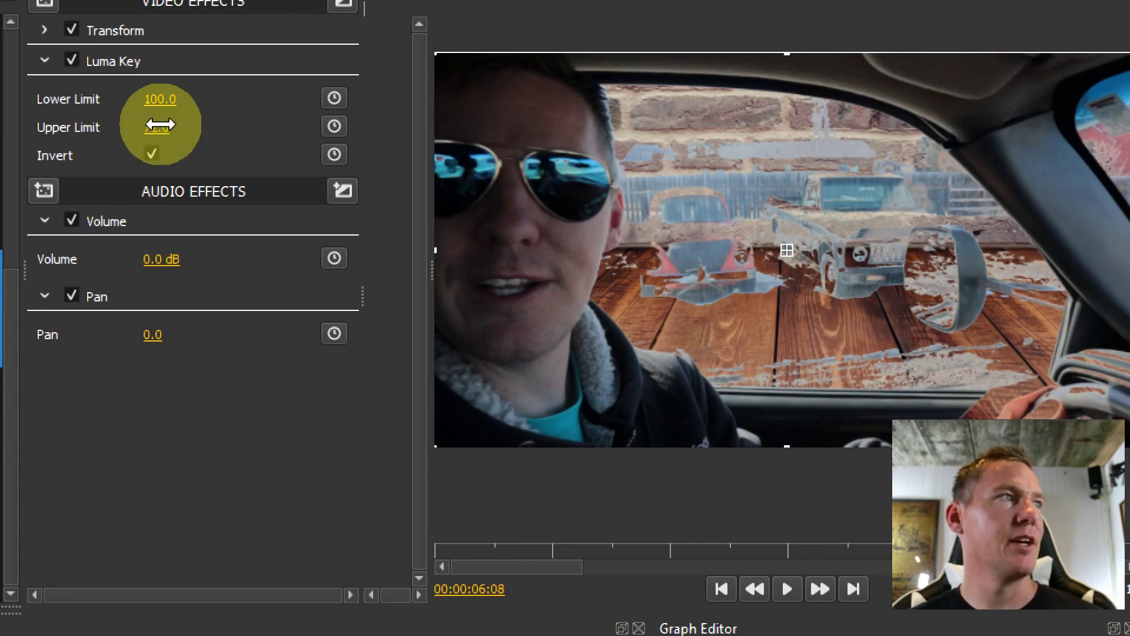
left_click_drag(156, 128, 159, 124)
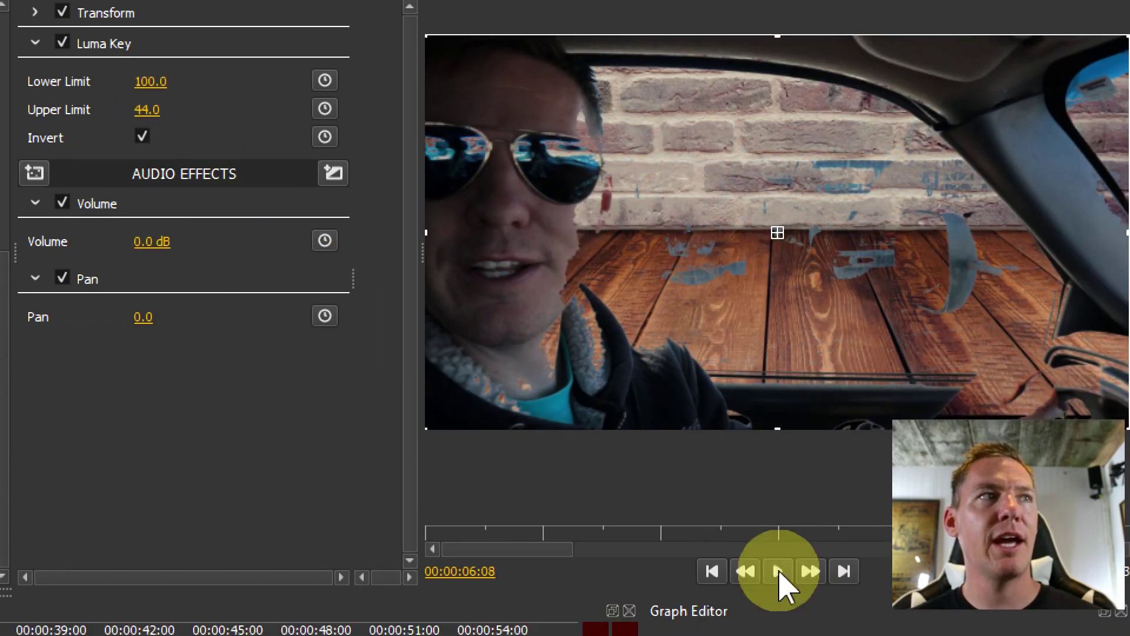
left_click(788, 587)
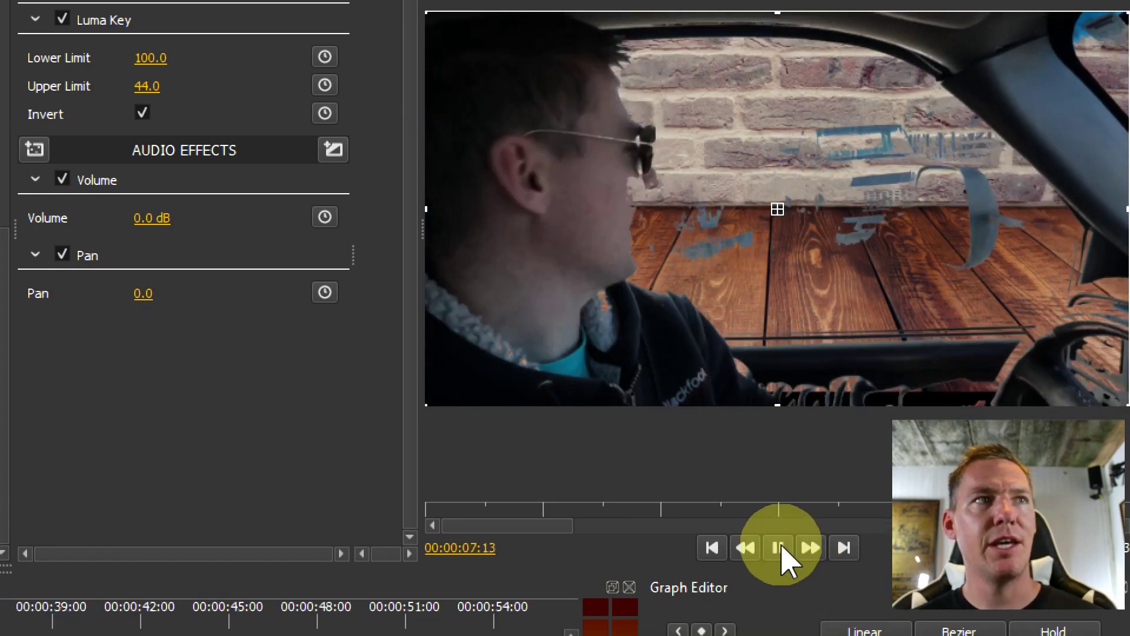
left_click(778, 547)
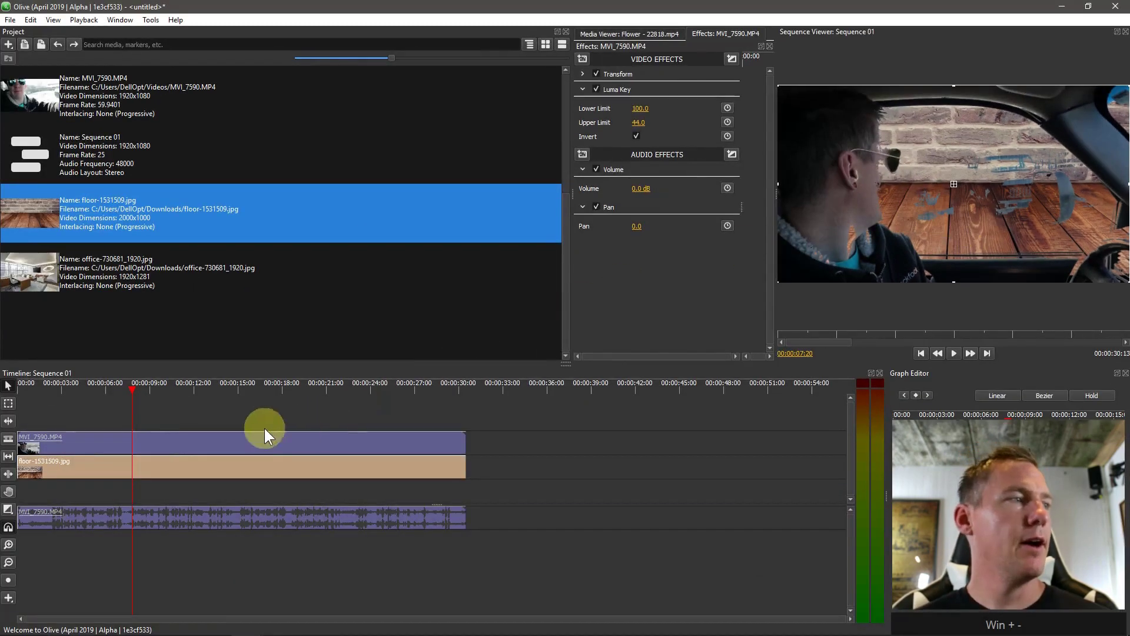
- Replace the car clip with Flower - 22818.mp4 at 0, above the floor image
key("Delete")
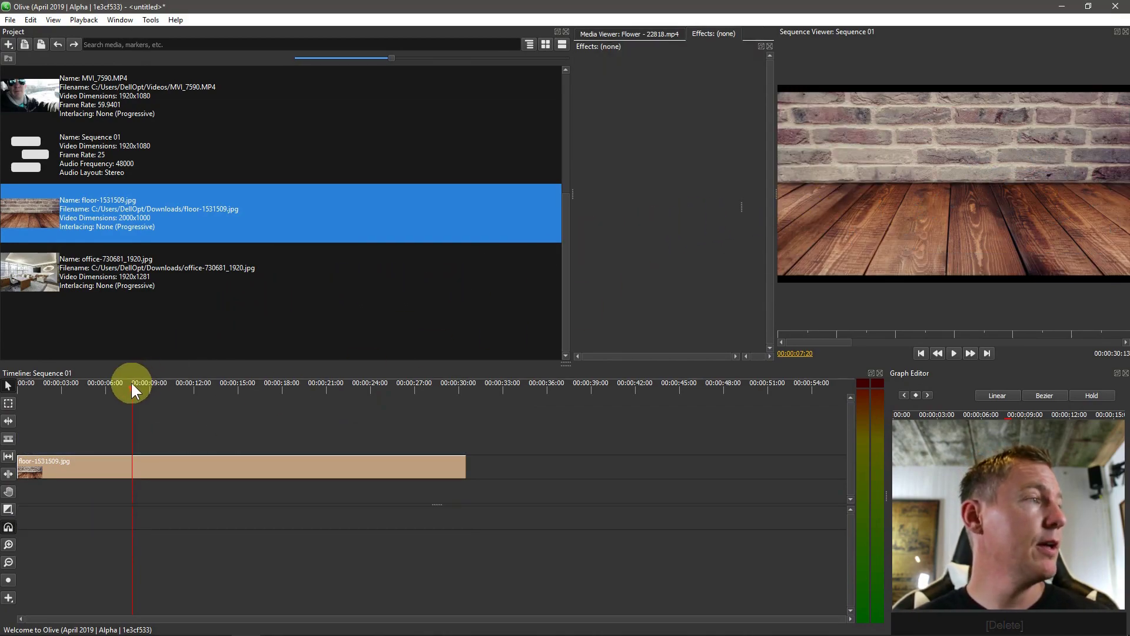
left_click(19, 383)
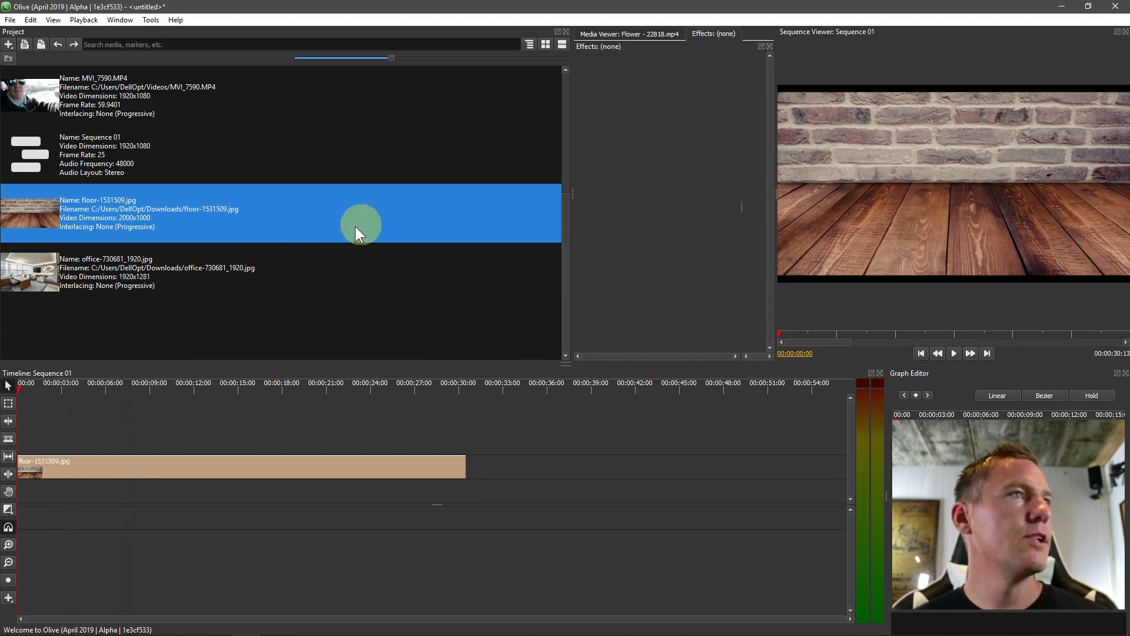
scroll(68, 244, "up", 3)
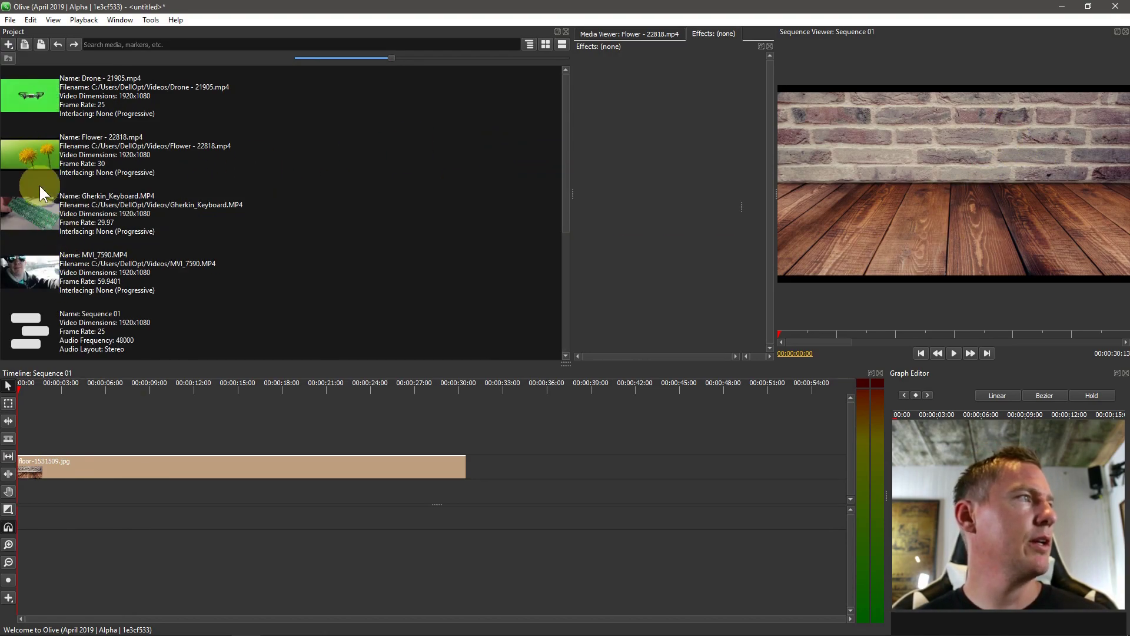
left_click_drag(34, 154, 51, 444)
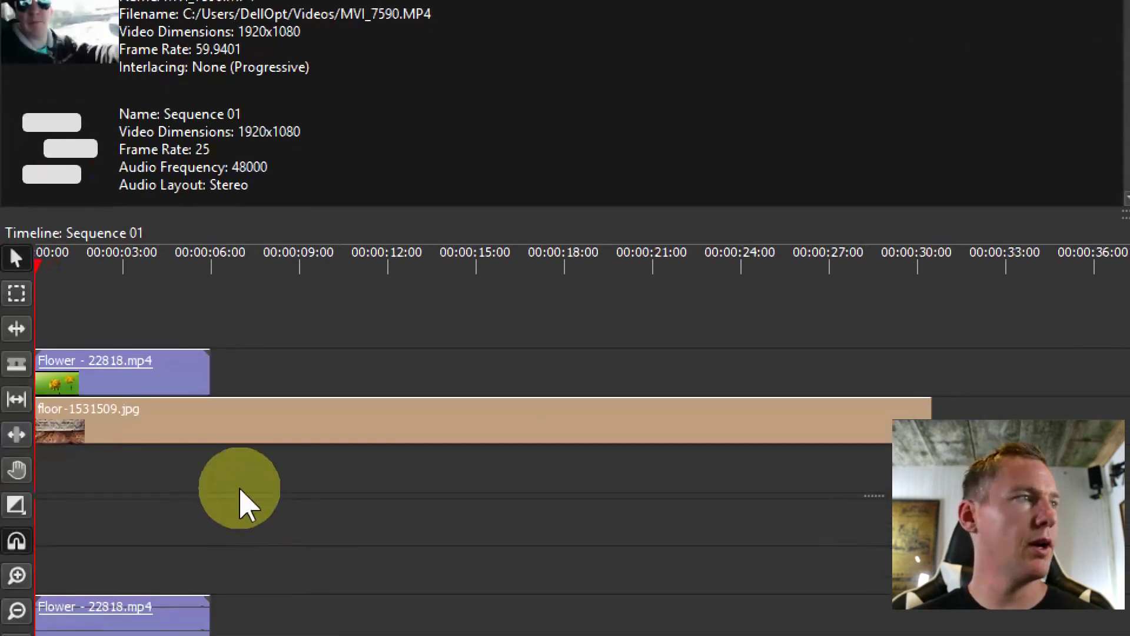
- Select the Flower clip and play a short preview of the dandelions on green
left_click(143, 371)
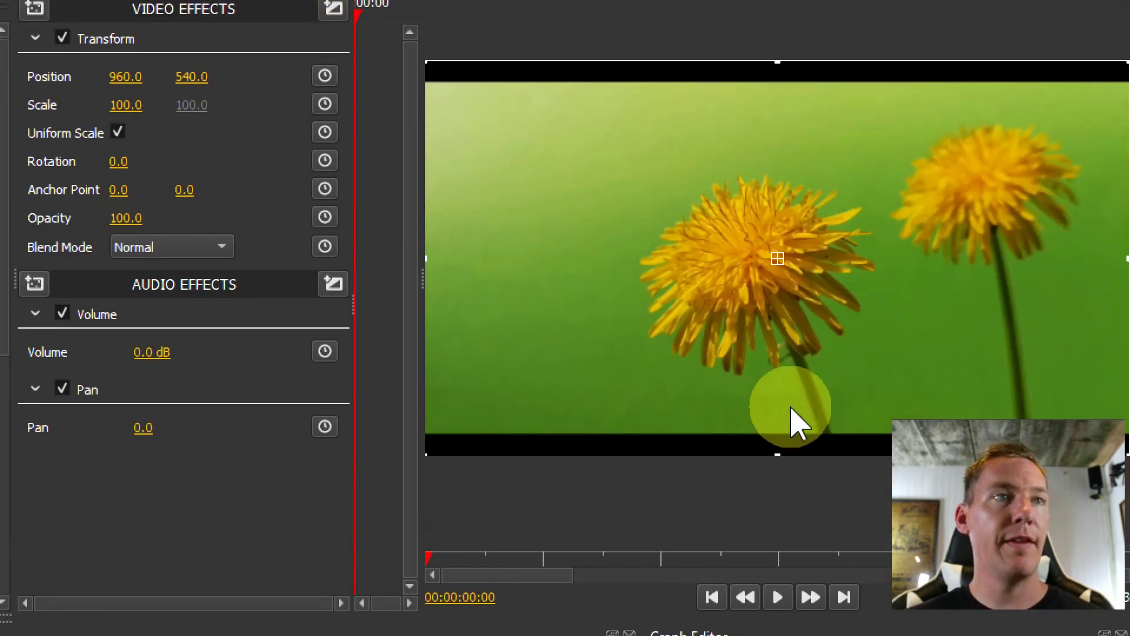
left_click(777, 595)
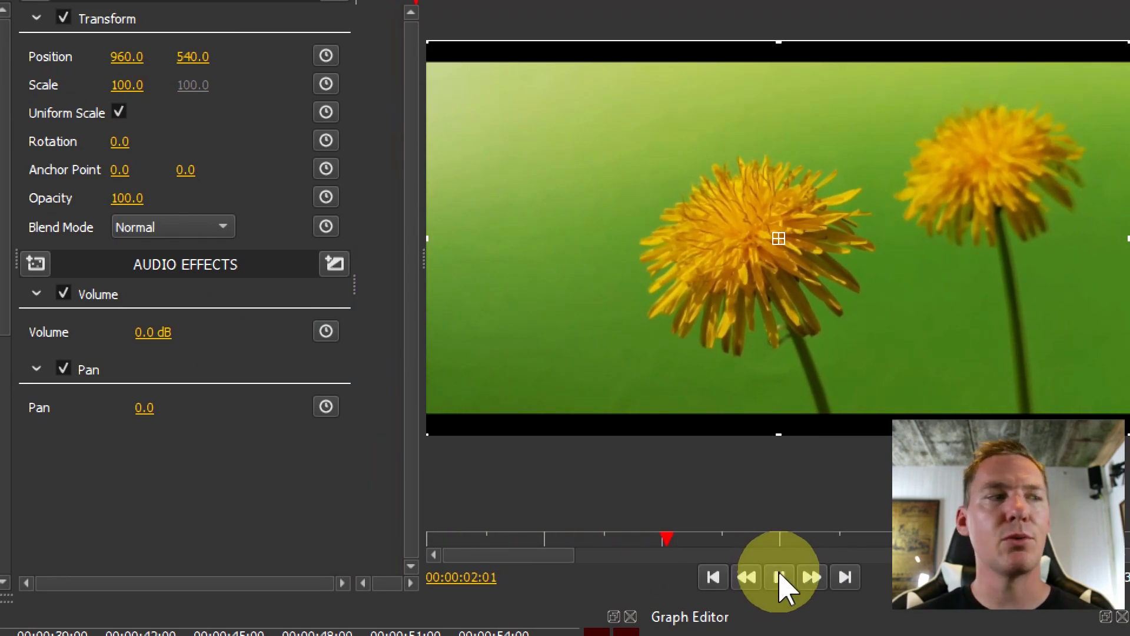
left_click(780, 578)
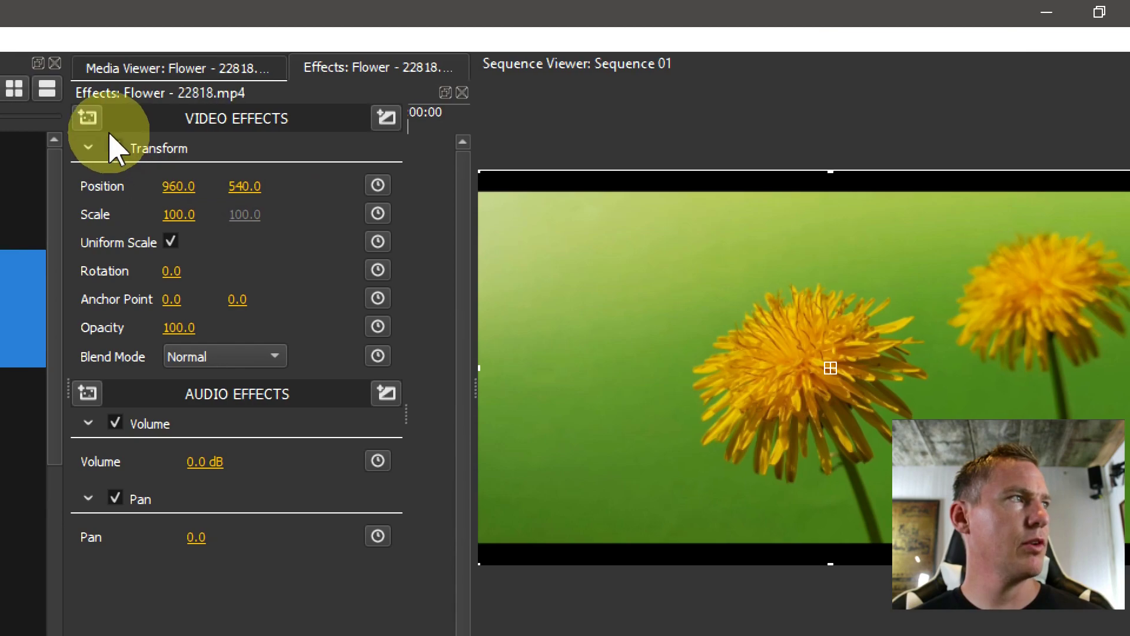
- Add a Chroma Key effect to the Flower clip
left_click(34, 110)
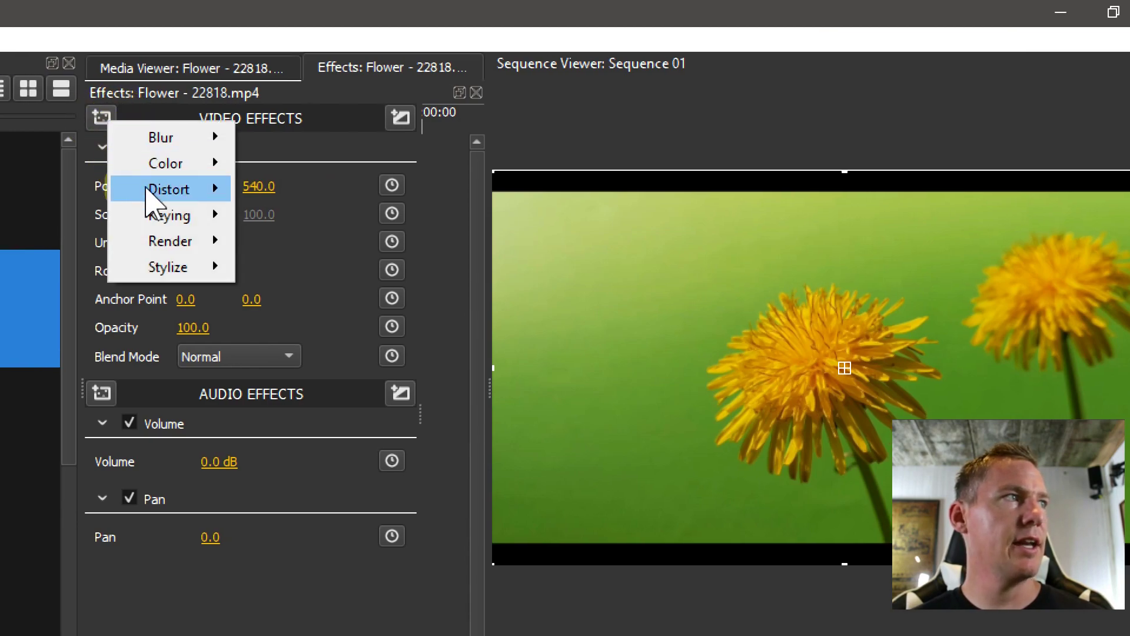
mouse_move(210, 221)
left_click(308, 219)
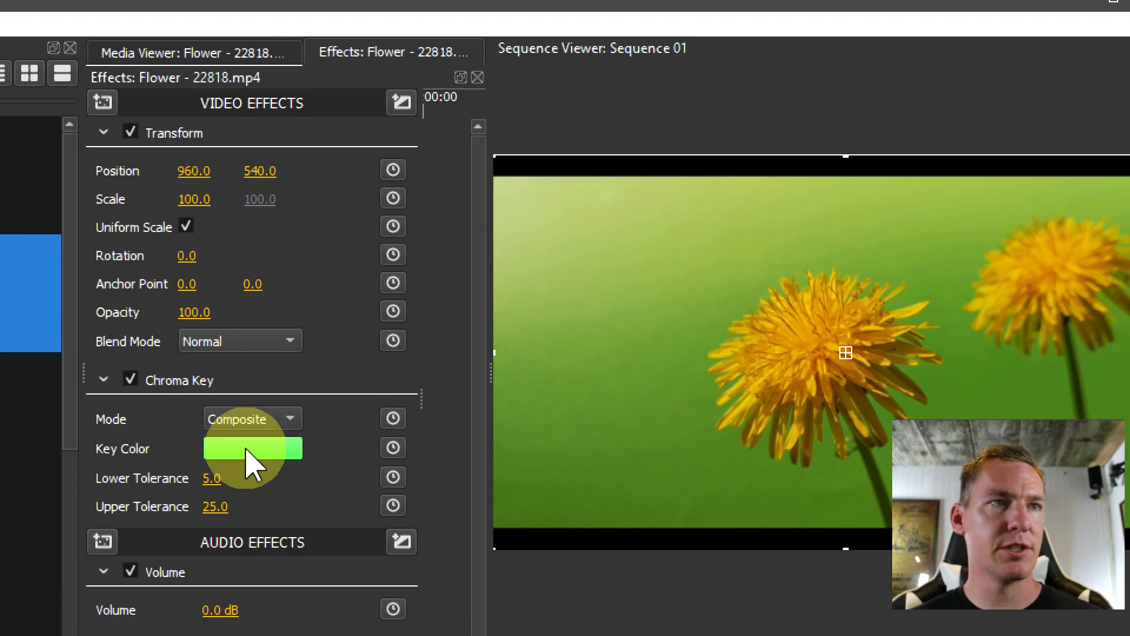
- Sample the green backdrop from the preview as the Chroma Key colour and confirm it
left_click(246, 456)
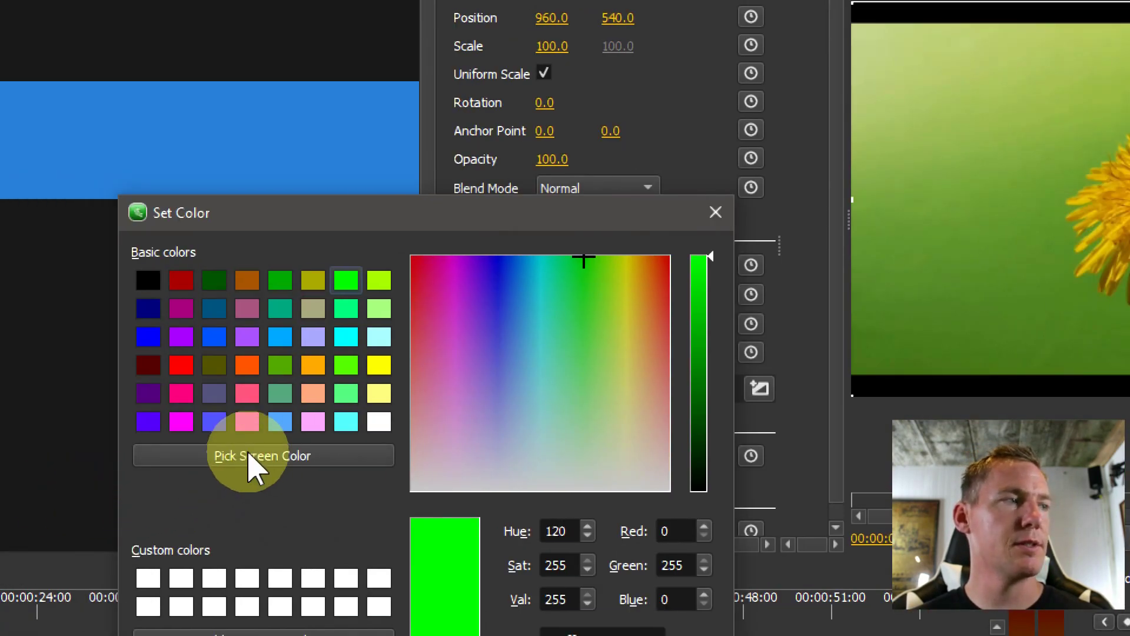
left_click(248, 454)
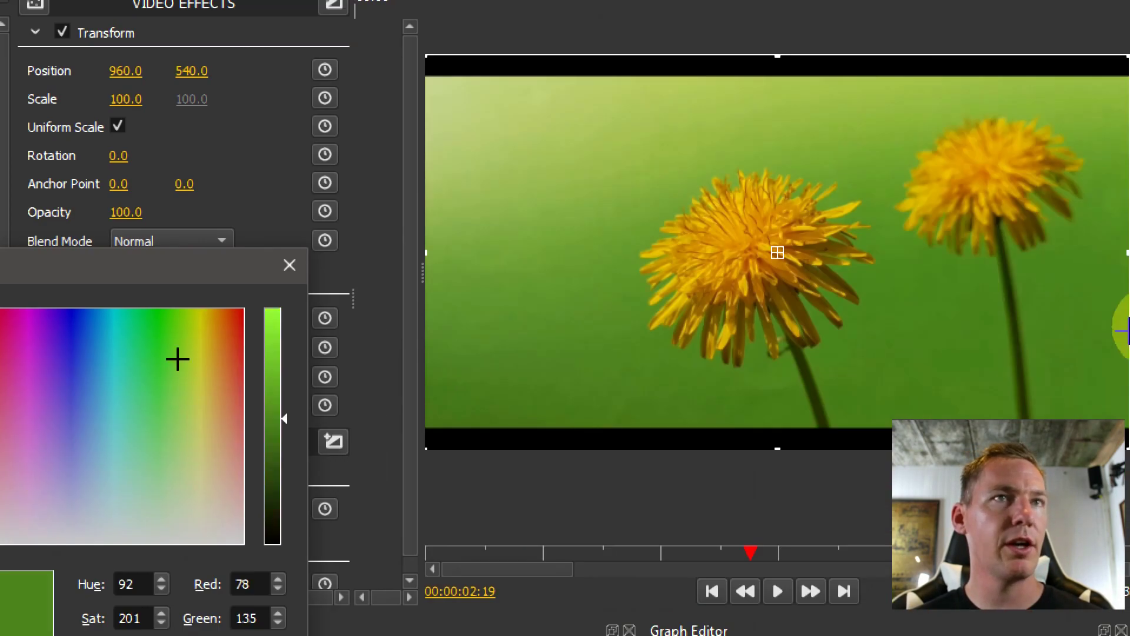
left_click(591, 176)
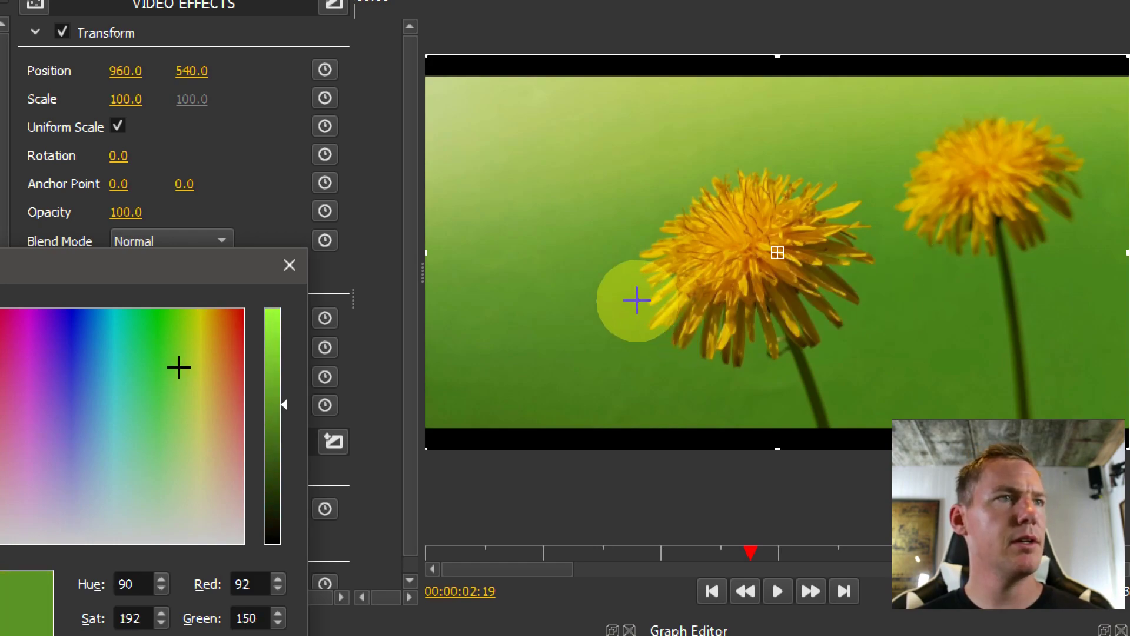
left_click(593, 272)
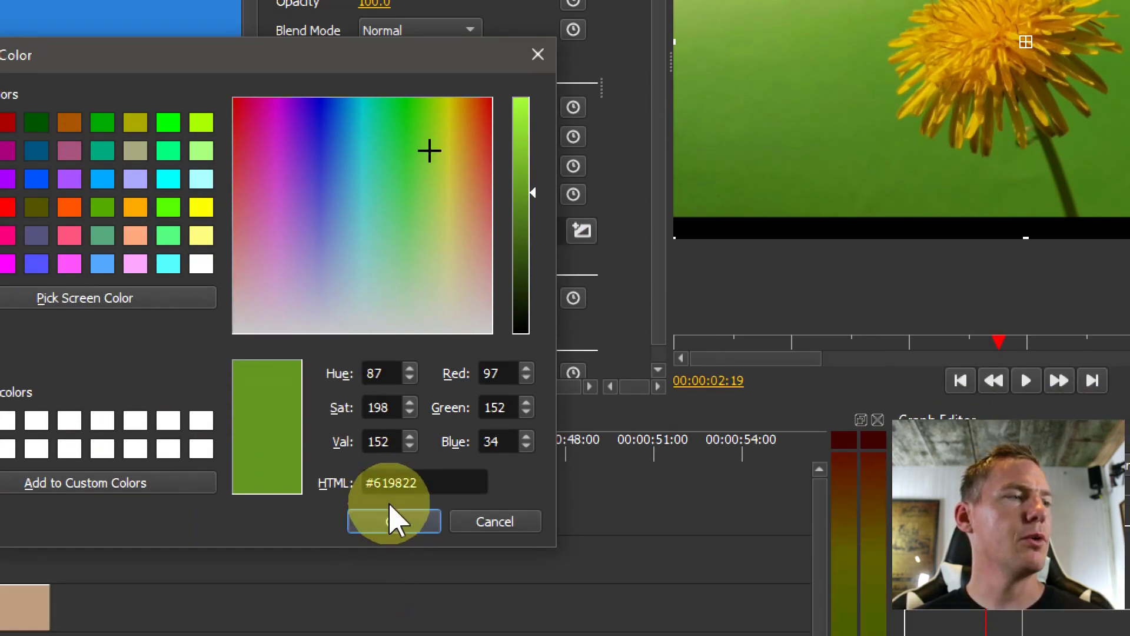
left_click(393, 521)
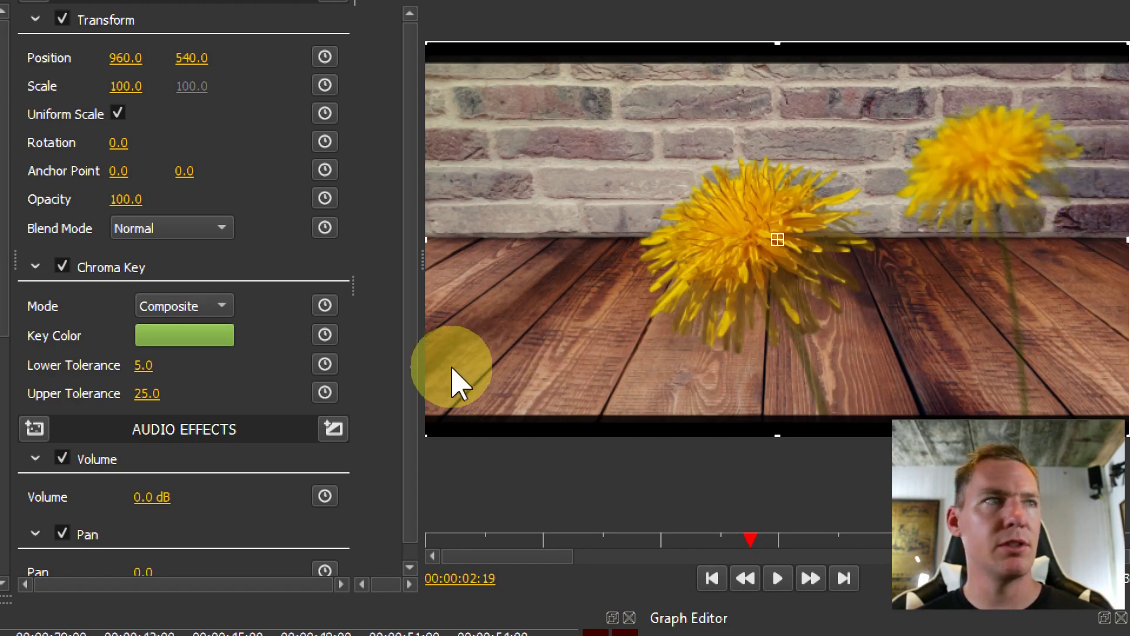
- Set the Chroma Key's Lower Tolerance to 3.0 and Upper Tolerance to 23.0
mouse_move(140, 368)
left_mouse_down()
mouse_move(154, 371)
mouse_move(138, 369)
left_mouse_up()
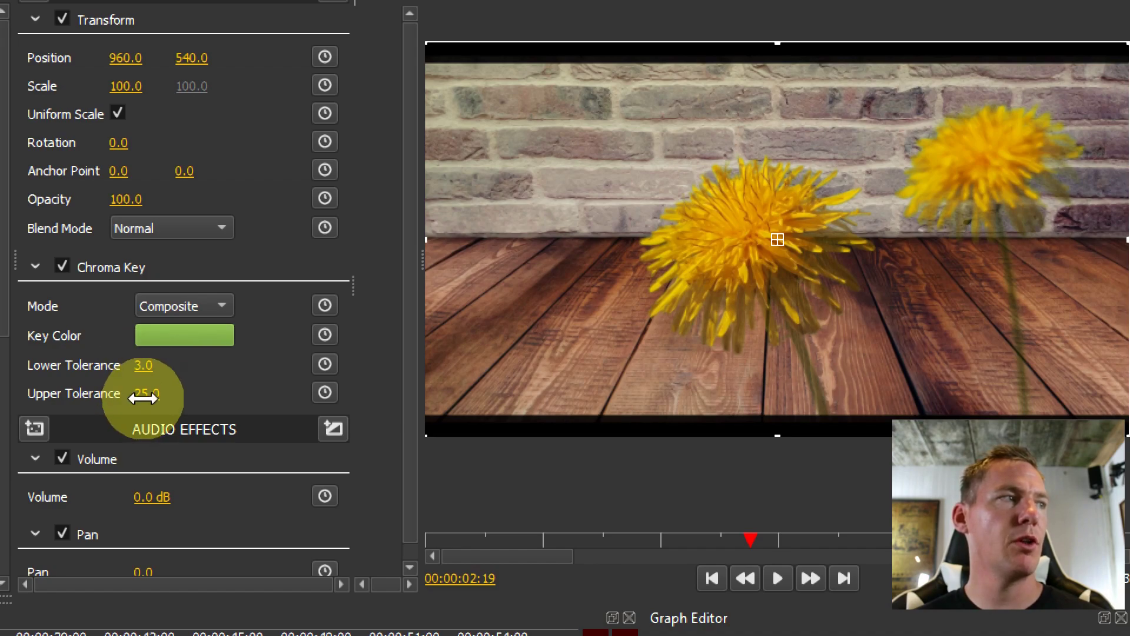
mouse_move(143, 398)
left_mouse_down()
mouse_move(132, 397)
mouse_move(143, 398)
left_mouse_up()
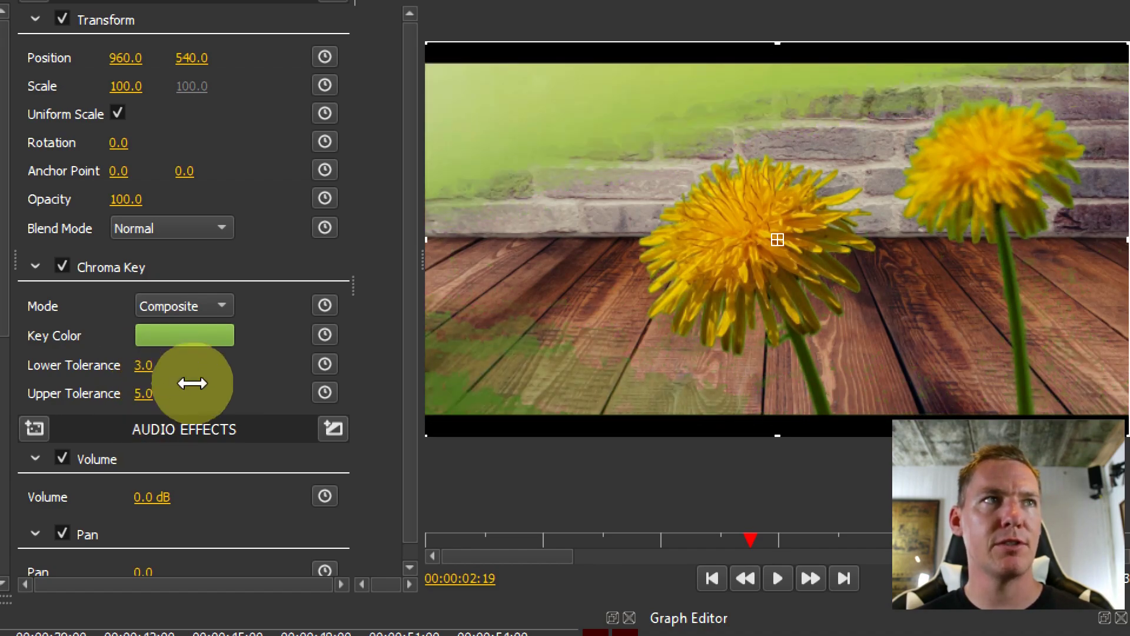
left_click_drag(139, 394, 146, 393)
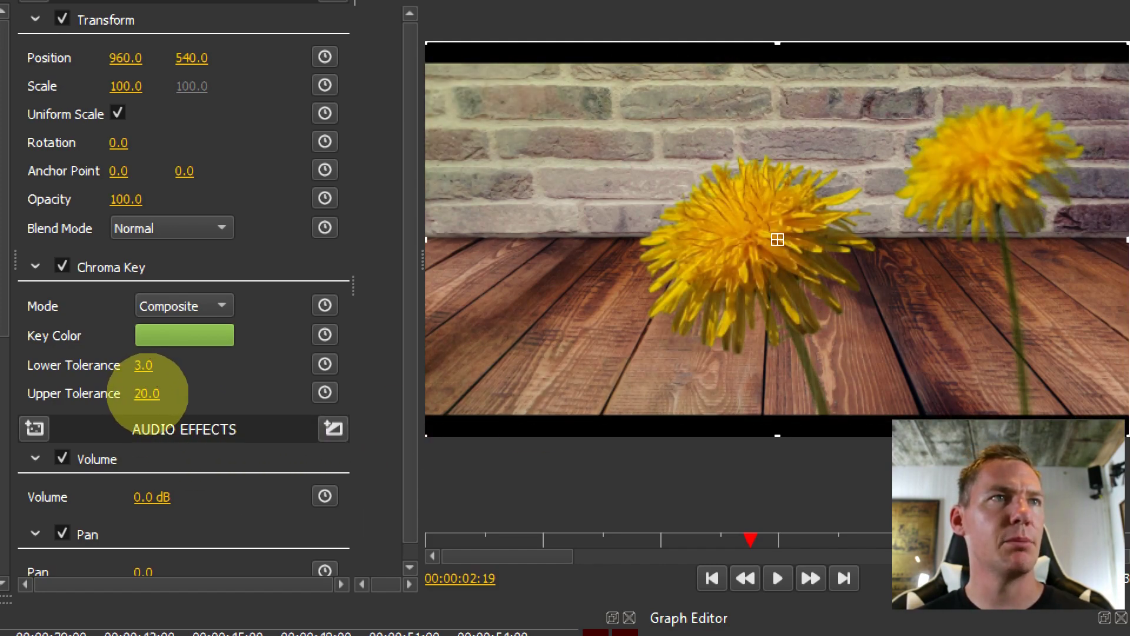
left_click_drag(147, 393, 148, 393)
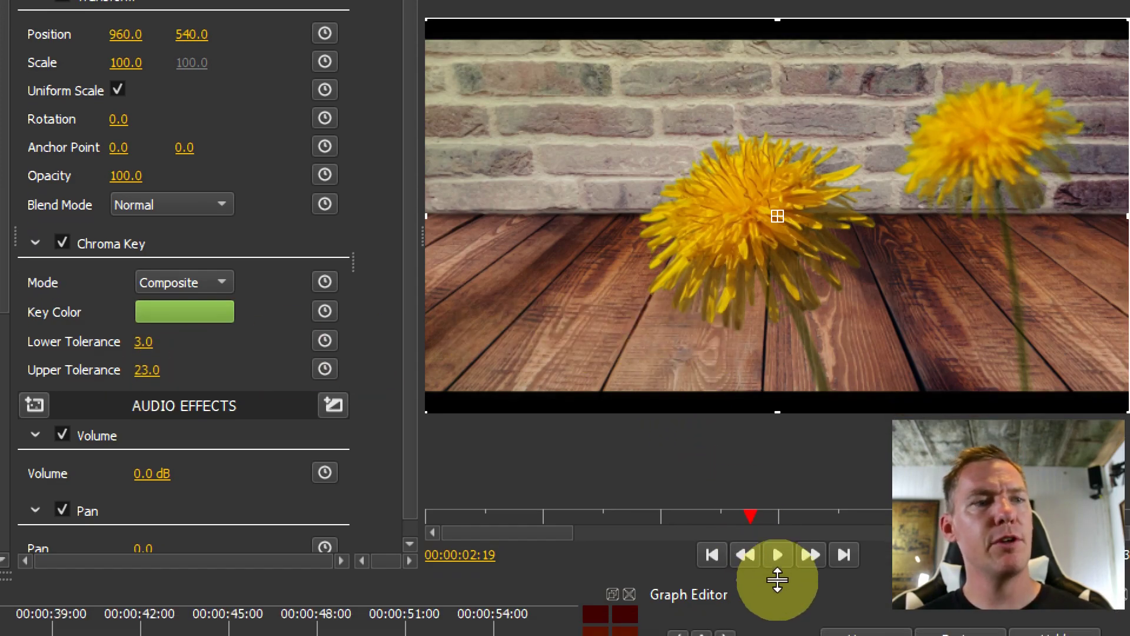
- Play the keyed clip to check the dandelions over the bricks and wood
left_click(777, 578)
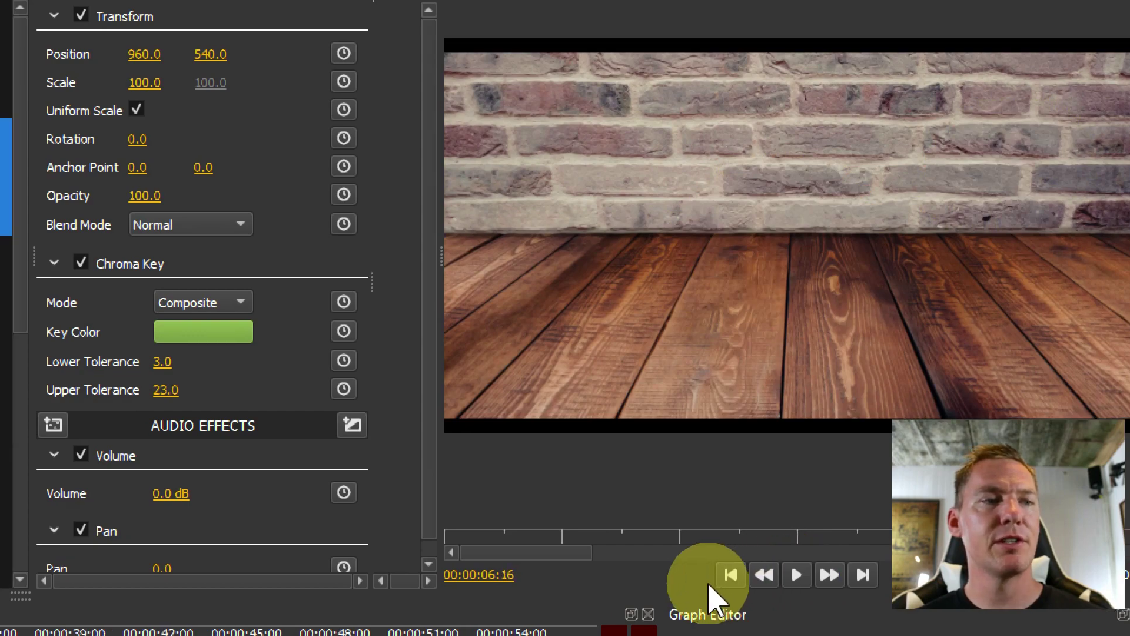
left_click(785, 578)
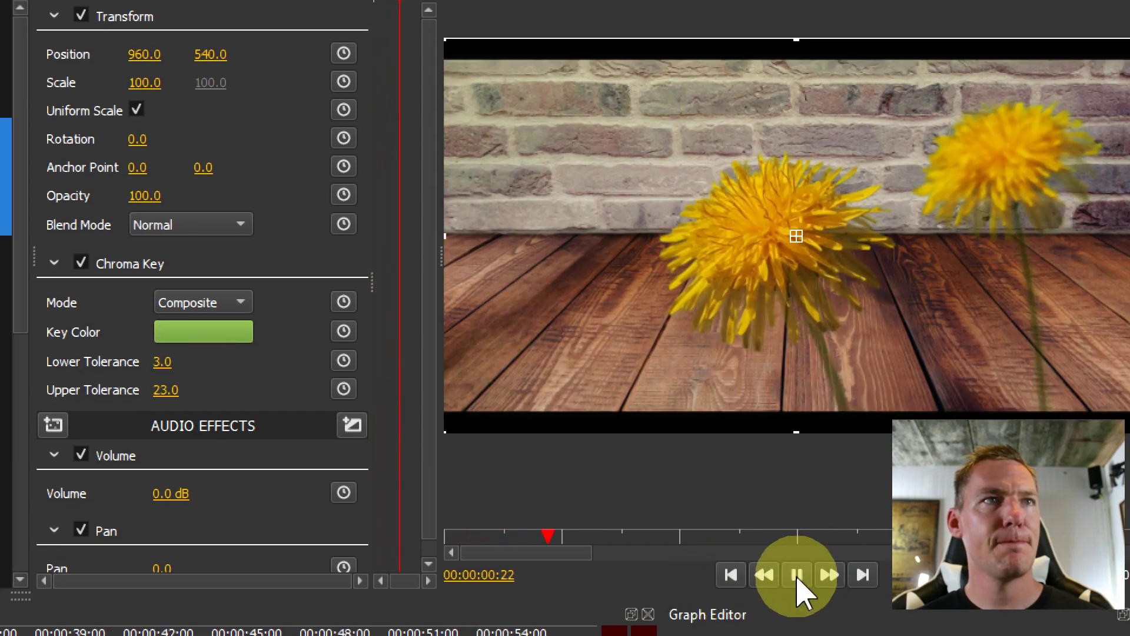
left_click(797, 576)
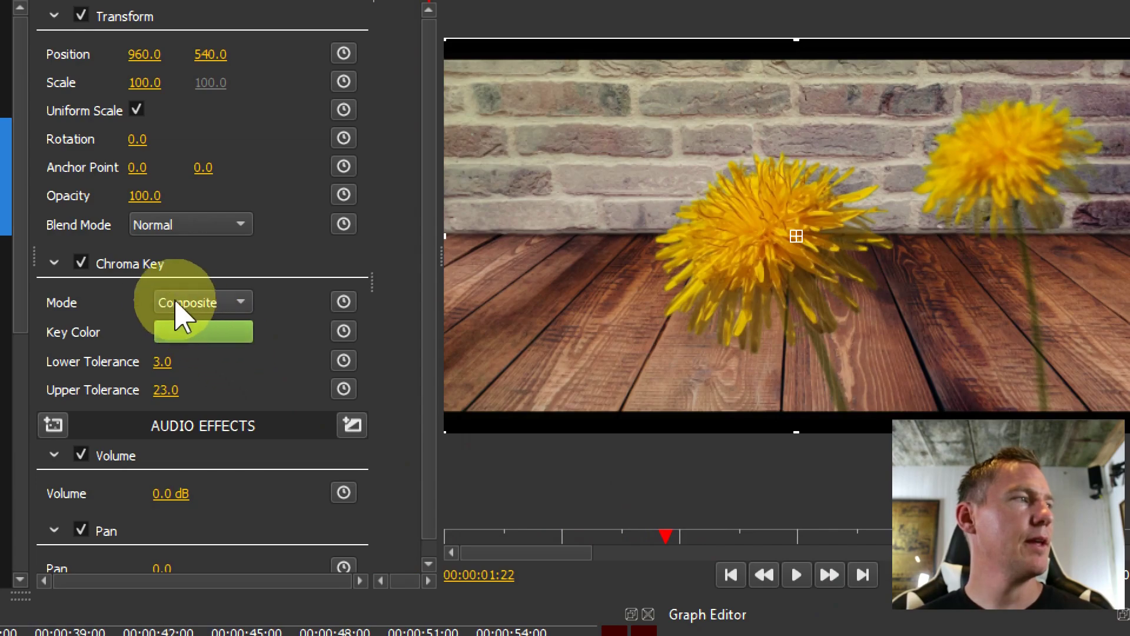
- Switch the Chroma Key to Alpha mode and tune tolerances to 7.0 lower, 21.0 upper
left_click(217, 303)
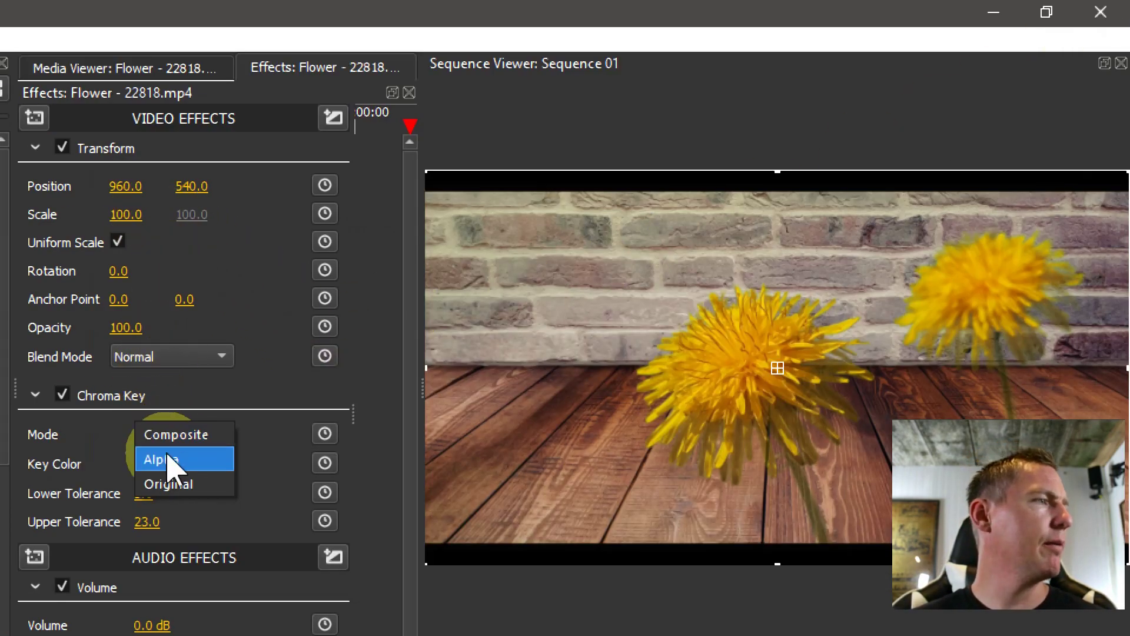
left_click(167, 459)
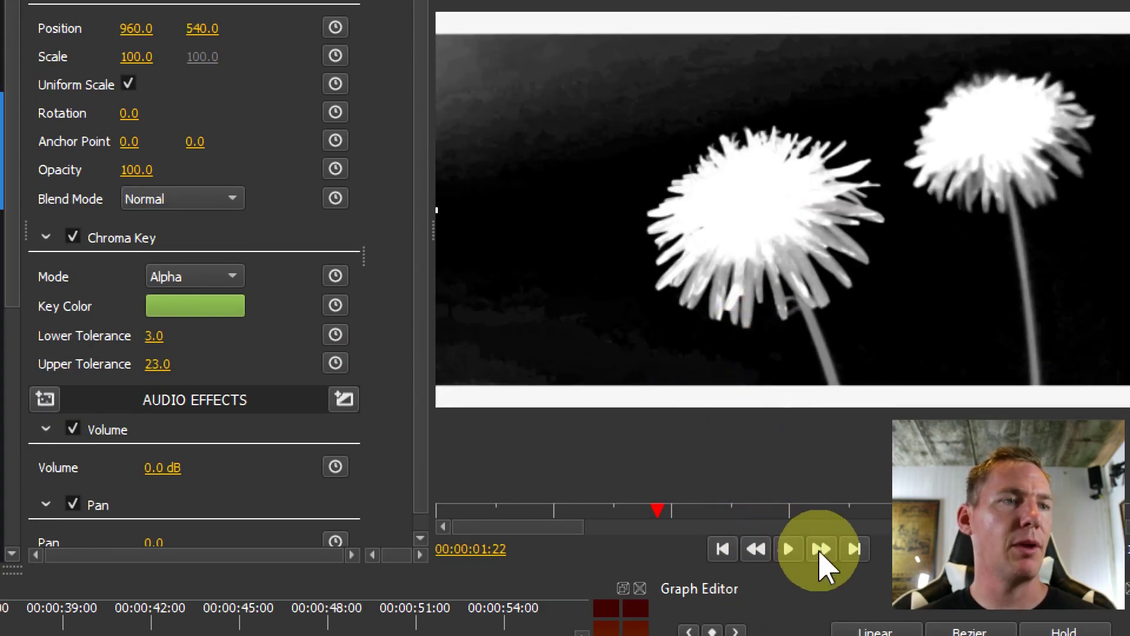
left_click(789, 550)
left_click(789, 549)
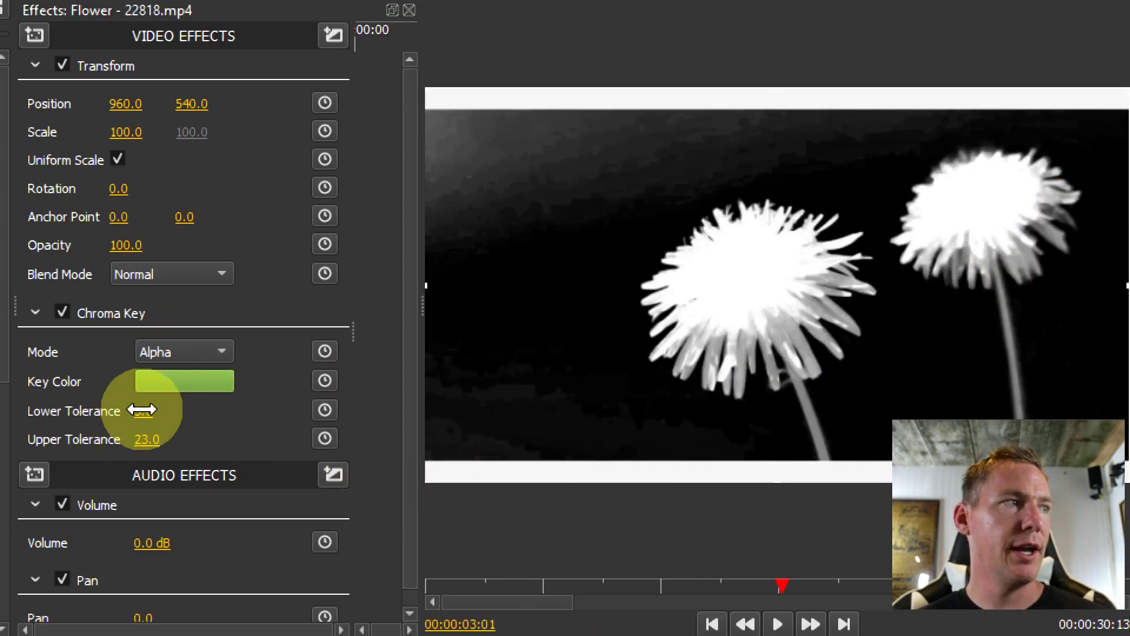
mouse_move(141, 409)
left_mouse_down()
mouse_move(176, 410)
mouse_move(143, 409)
left_mouse_up()
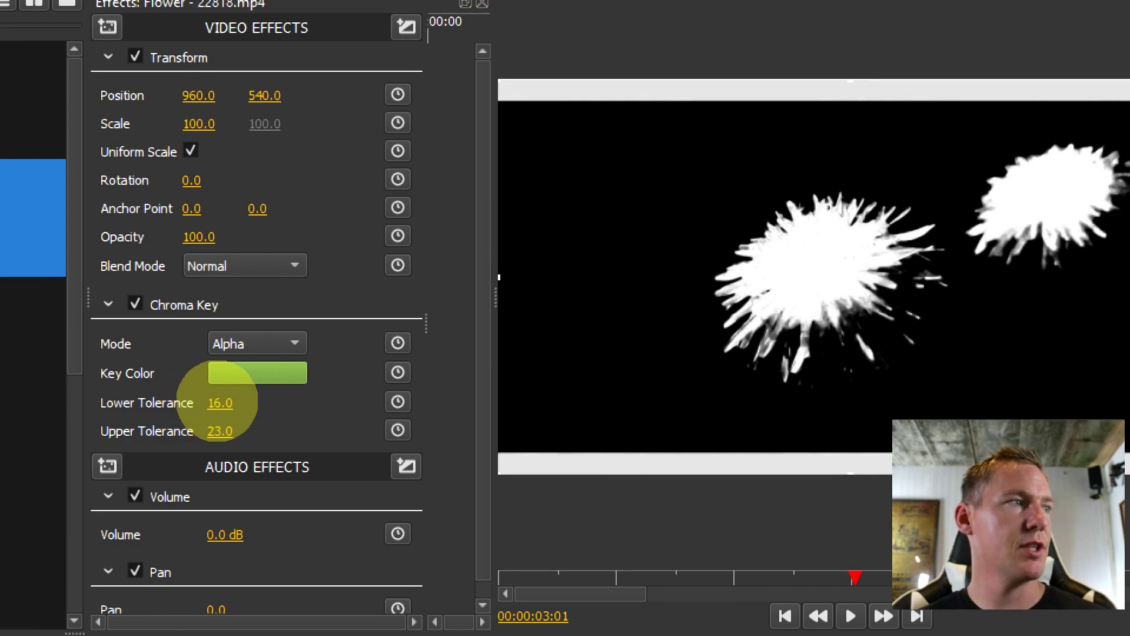
left_click_drag(218, 402, 224, 434)
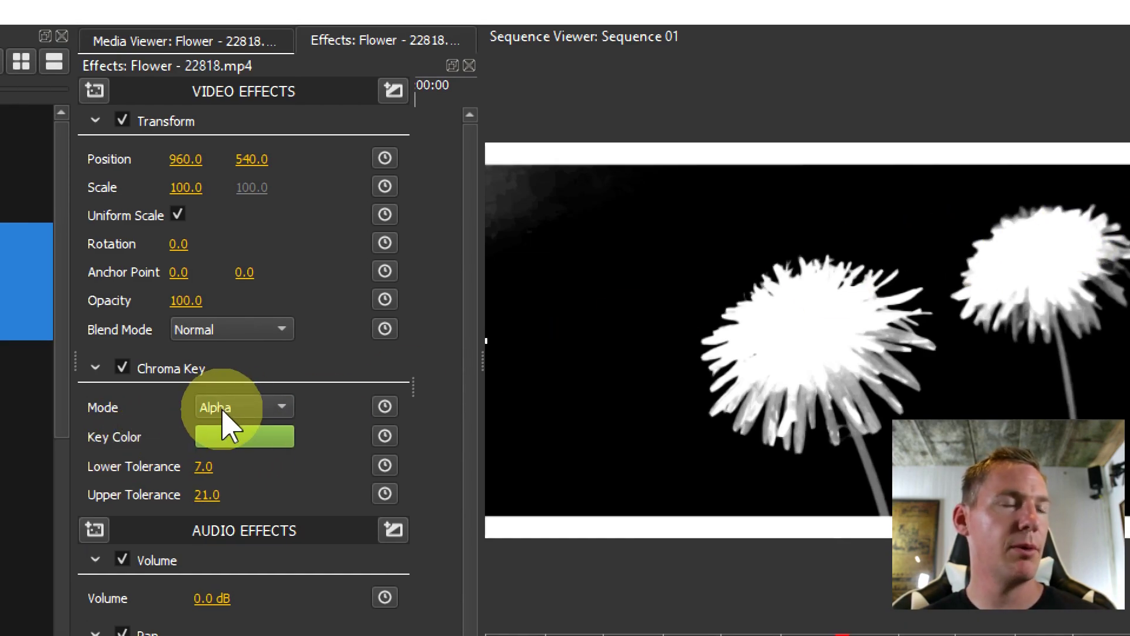
- Compare with Original mode, then return to Composite with Lower Tolerance 11.0
left_click(234, 412)
left_click(230, 432)
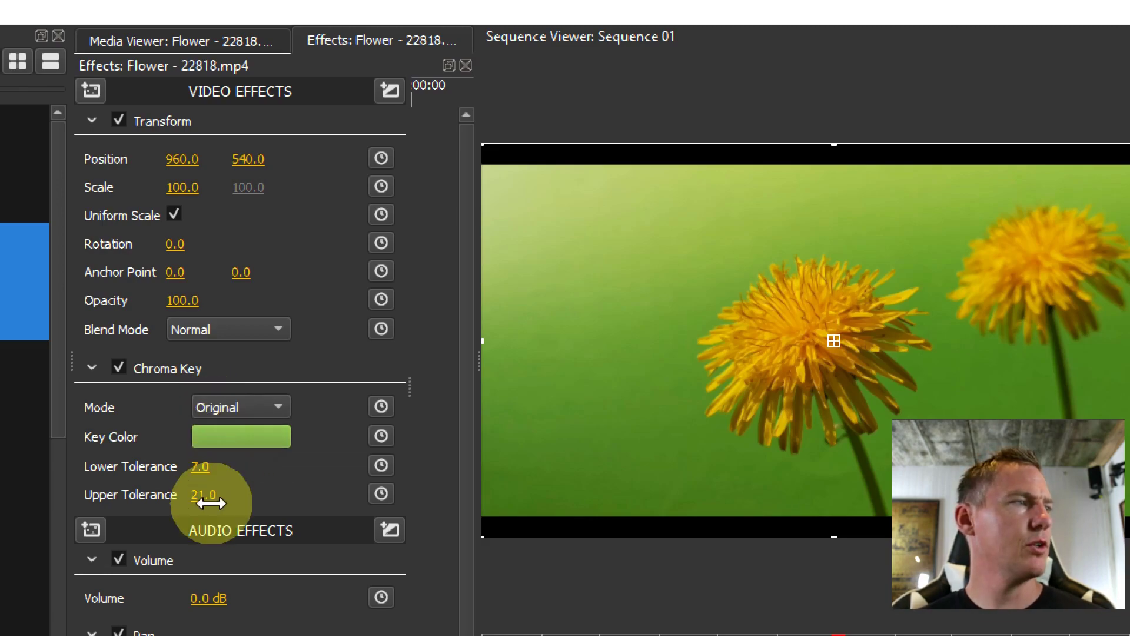
left_click(233, 358)
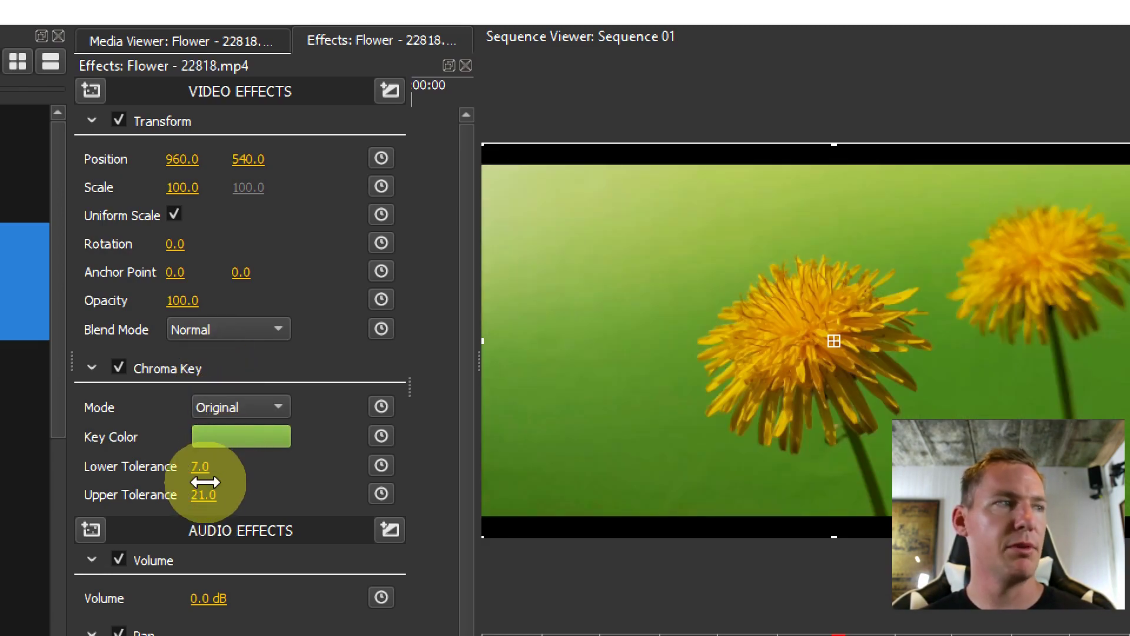
left_click_drag(201, 472, 203, 469)
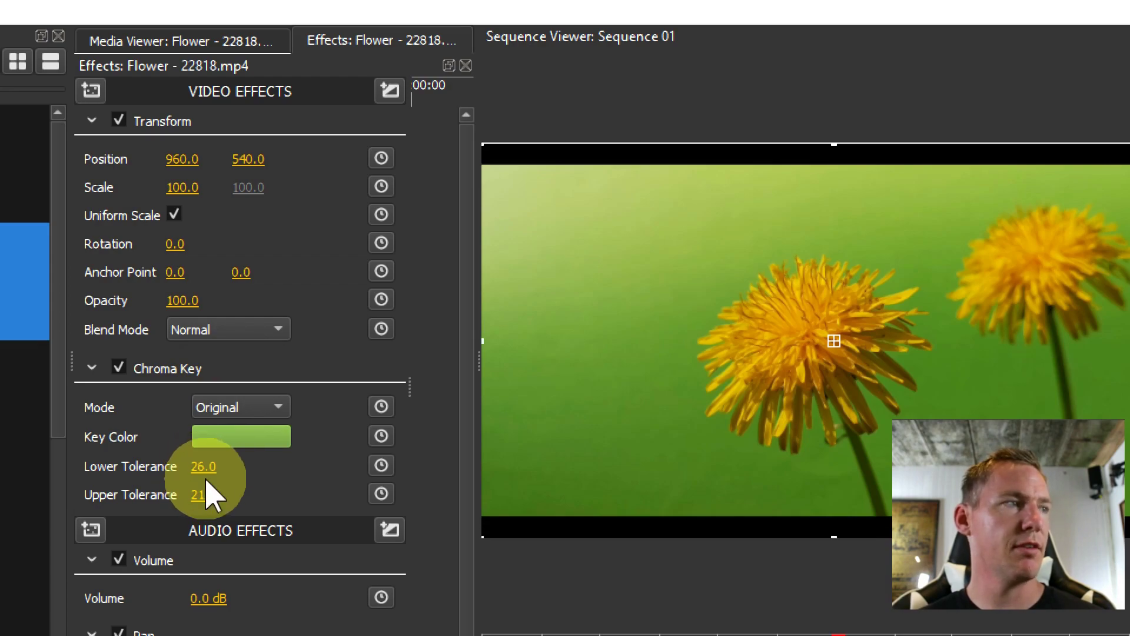
left_click(234, 407)
left_click(230, 357)
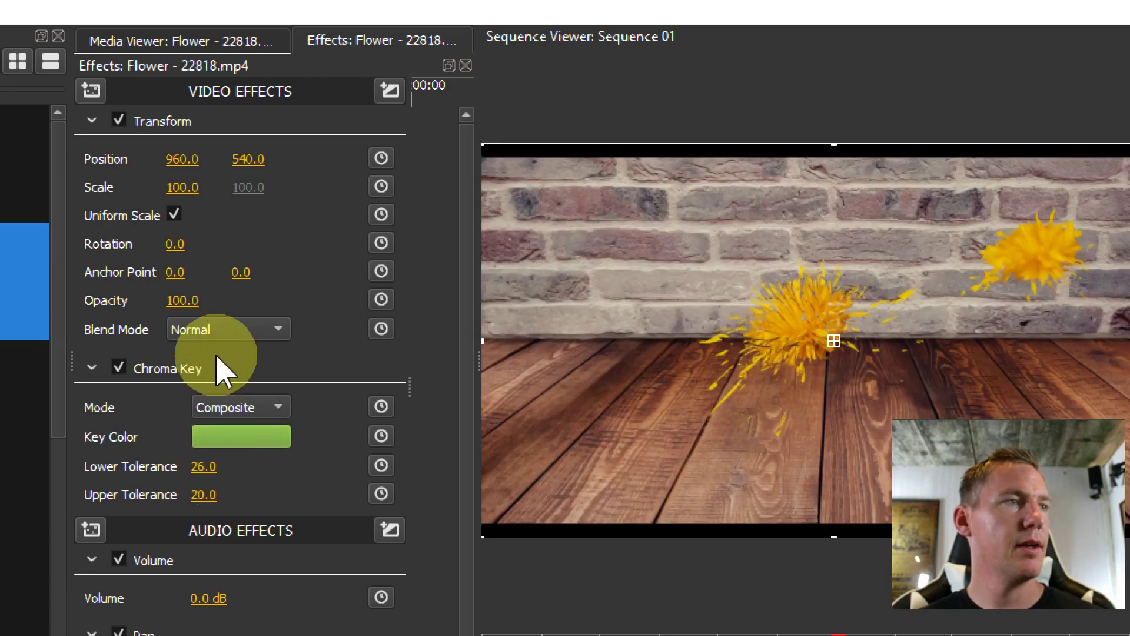
mouse_move(208, 459)
left_mouse_down()
mouse_move(189, 467)
mouse_move(200, 474)
left_mouse_up()
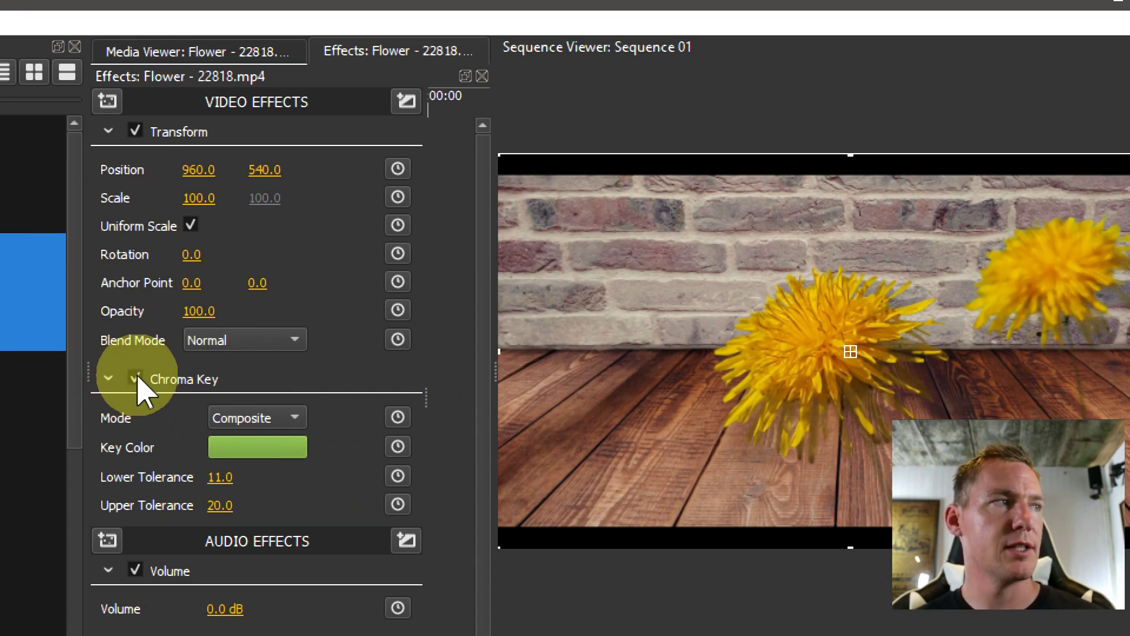
- Toggle the Chroma Key off and on to compare, leaving it off
left_click(135, 379)
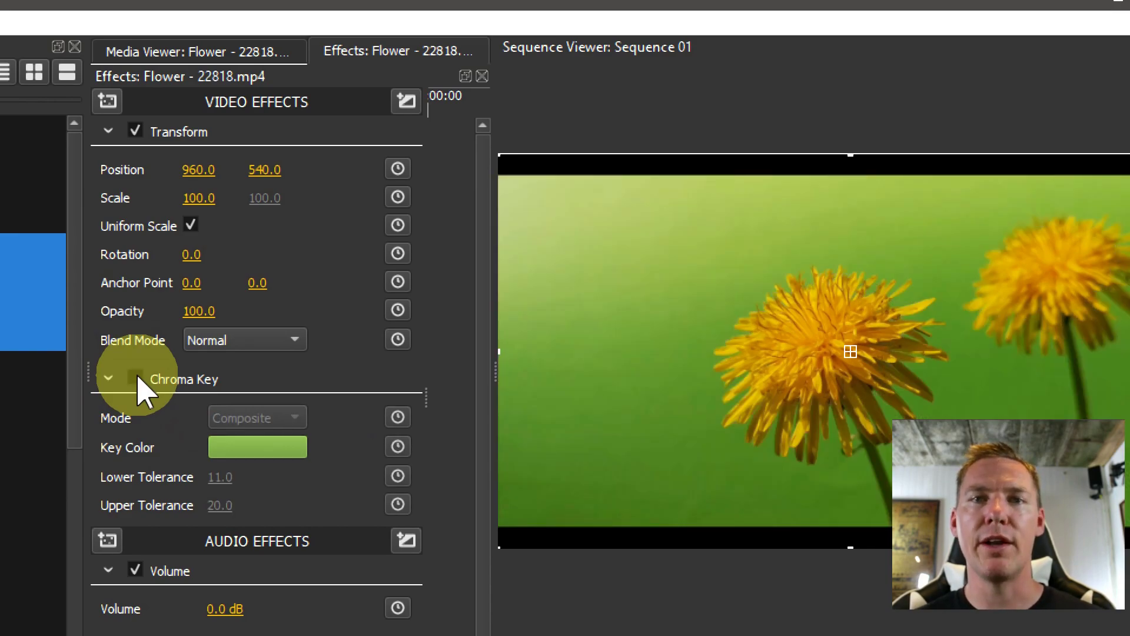
left_click(135, 379)
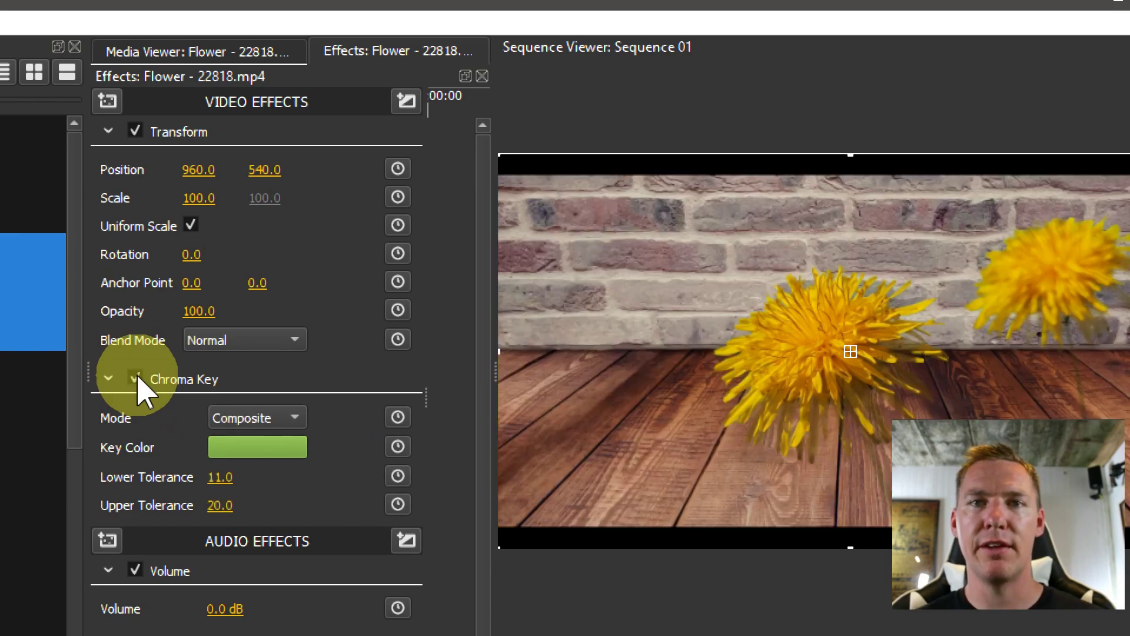
left_click(135, 378)
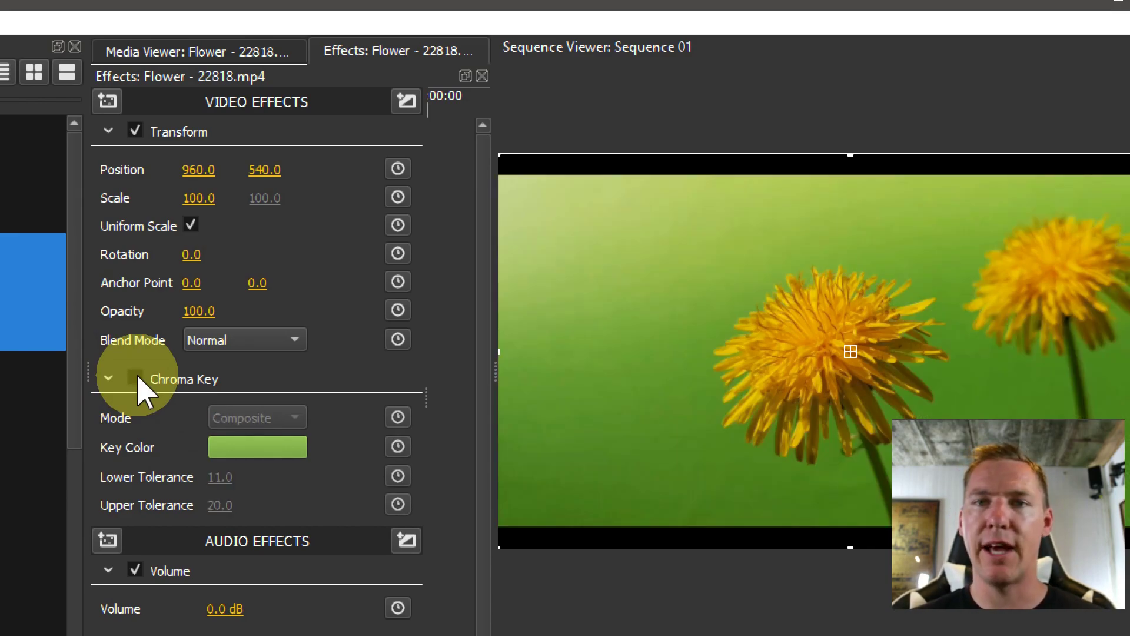
- Re-enable the Chroma Key and add a Despill effect to the Flower clip
left_click(136, 378)
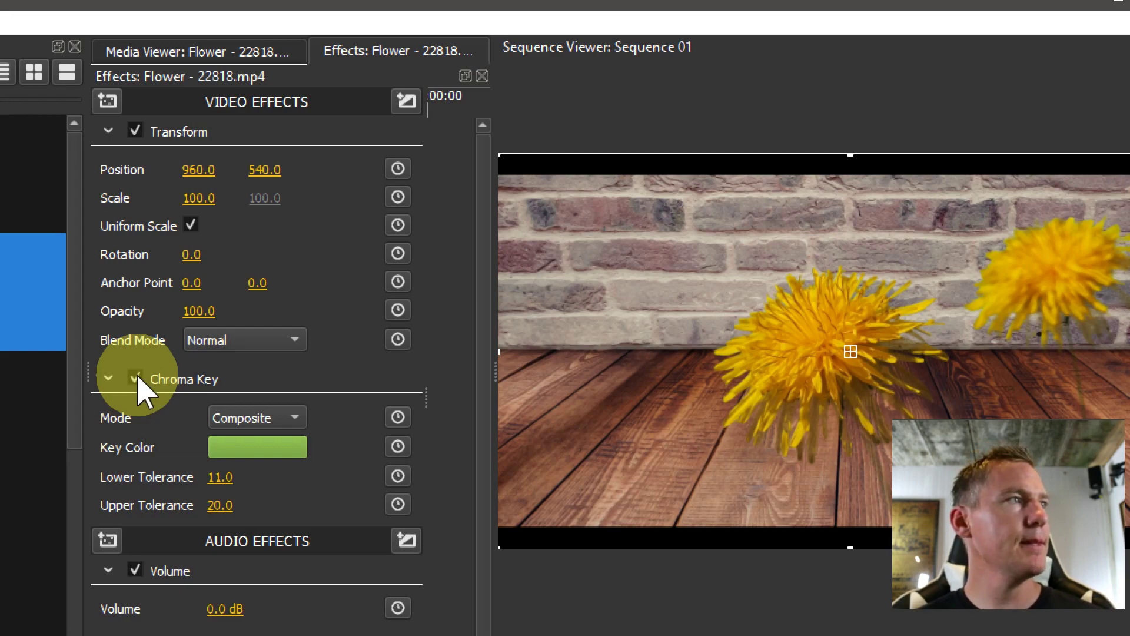
left_click(107, 100)
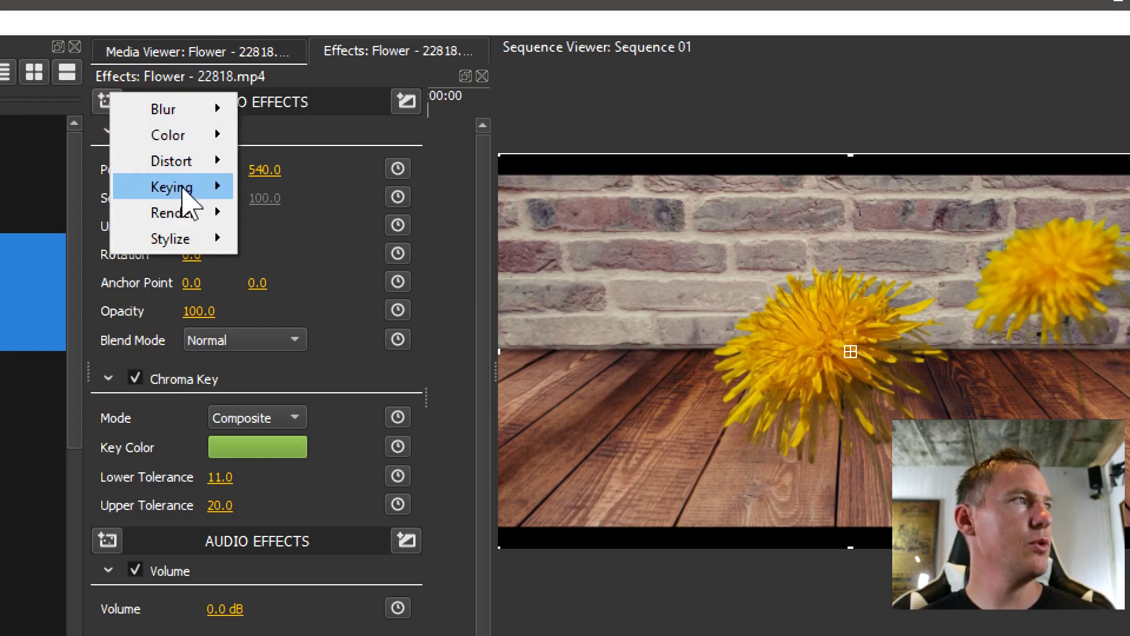
mouse_move(176, 193)
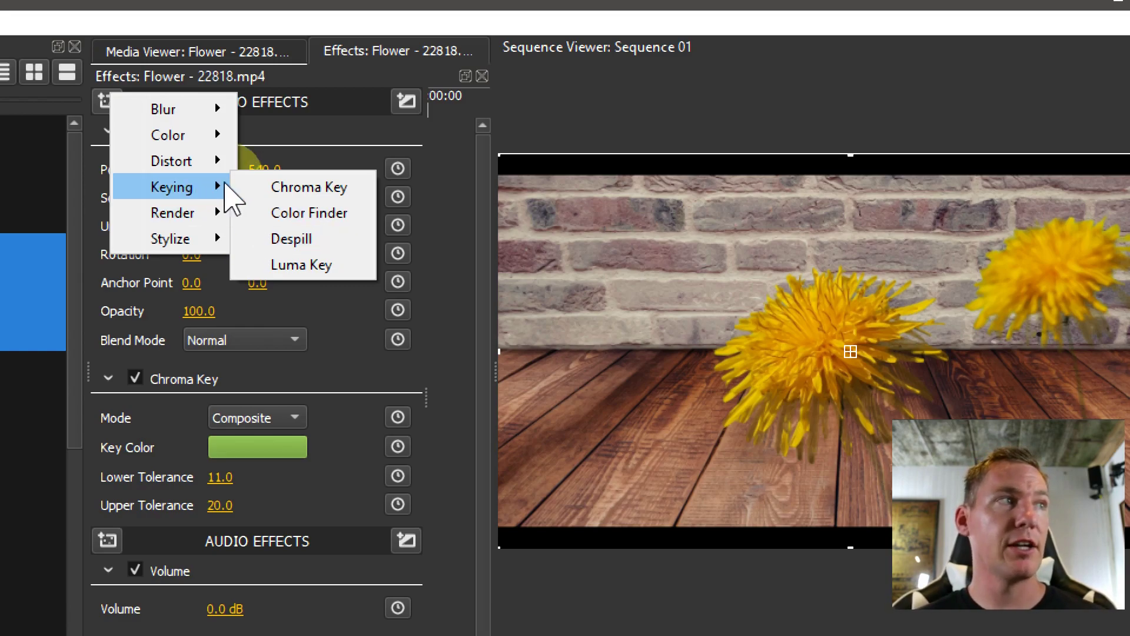
left_click(291, 240)
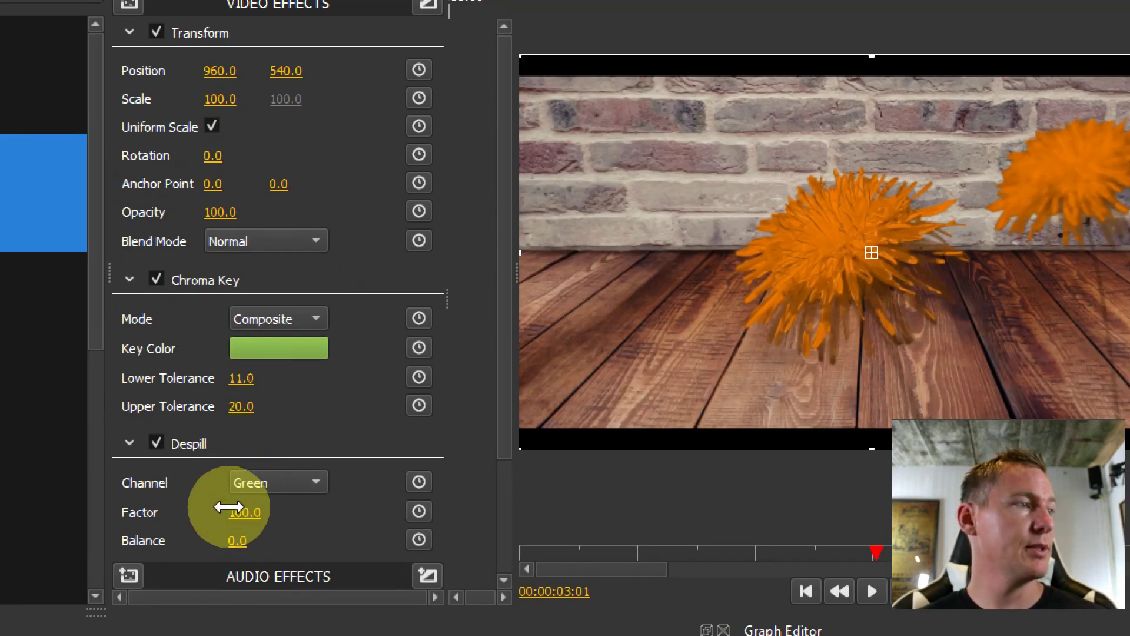
- Set Despill to the Blue channel with Factor 36.0 and Balance -6.0
left_click(241, 581)
left_click(252, 459)
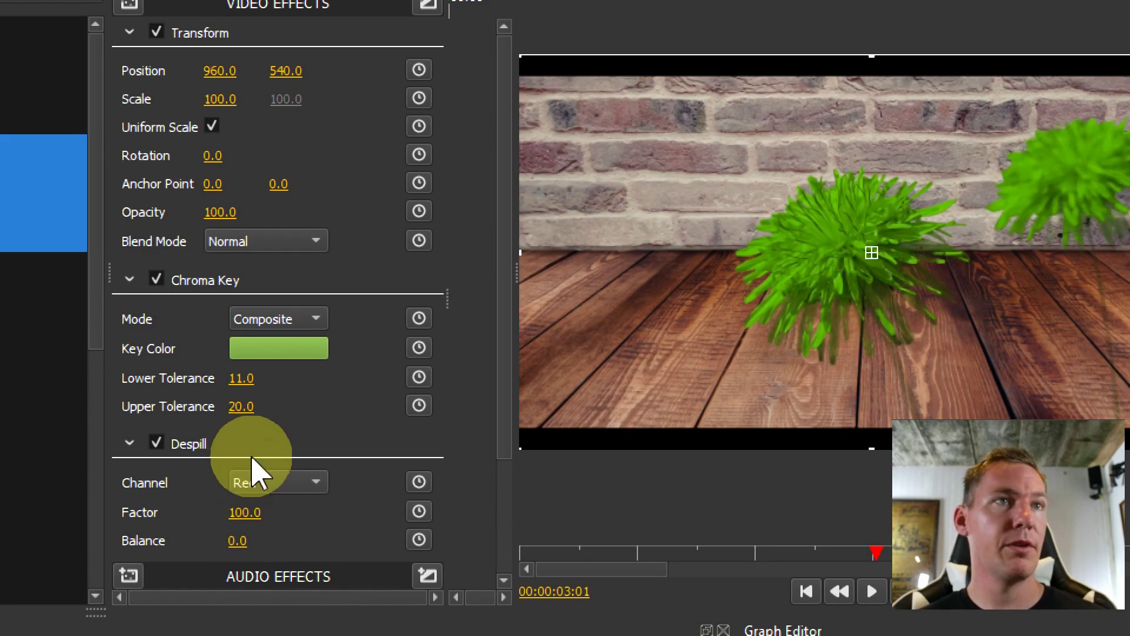
left_click_drag(232, 518, 222, 518)
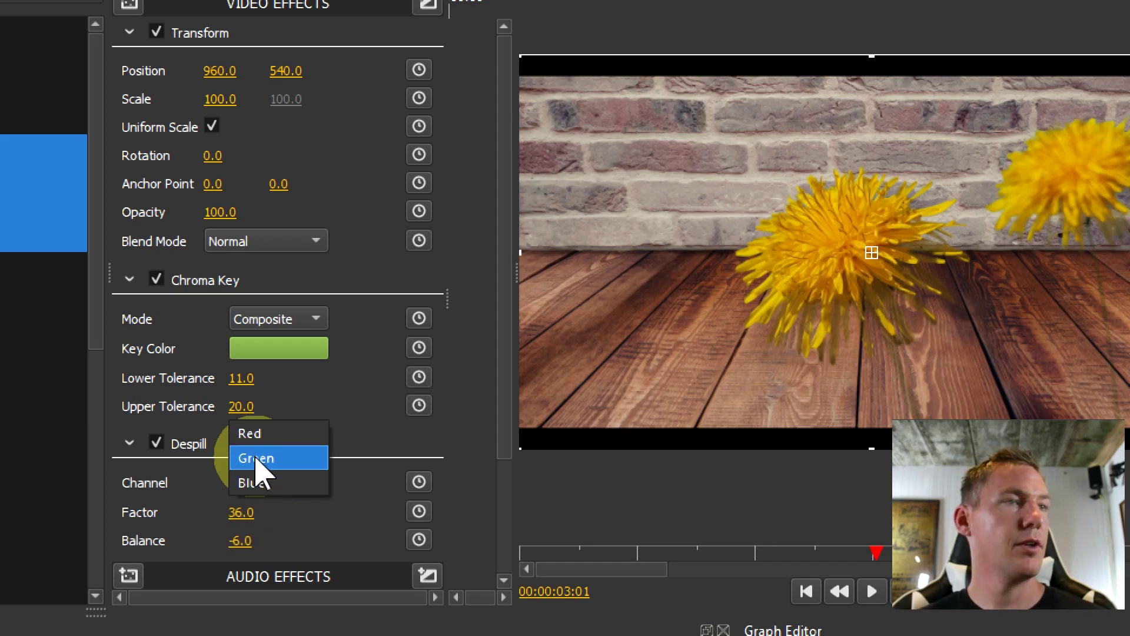
left_click(256, 463)
left_click(250, 508)
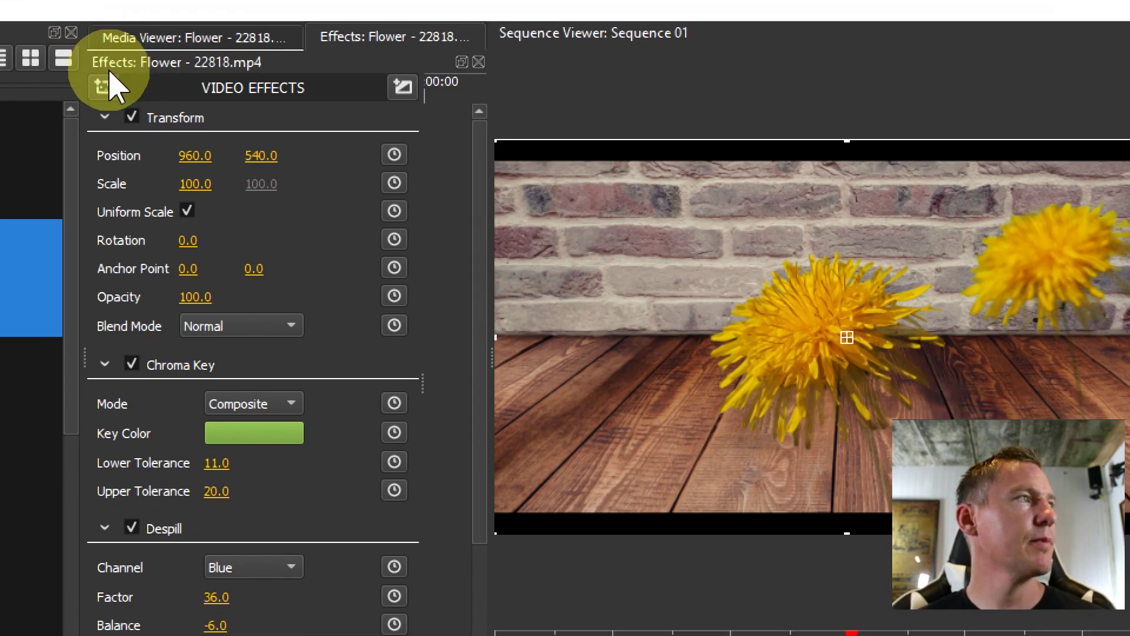
- Add a Color Finder effect to the Flower clip, leaving Find by on Luminance
left_click(104, 86)
mouse_move(154, 178)
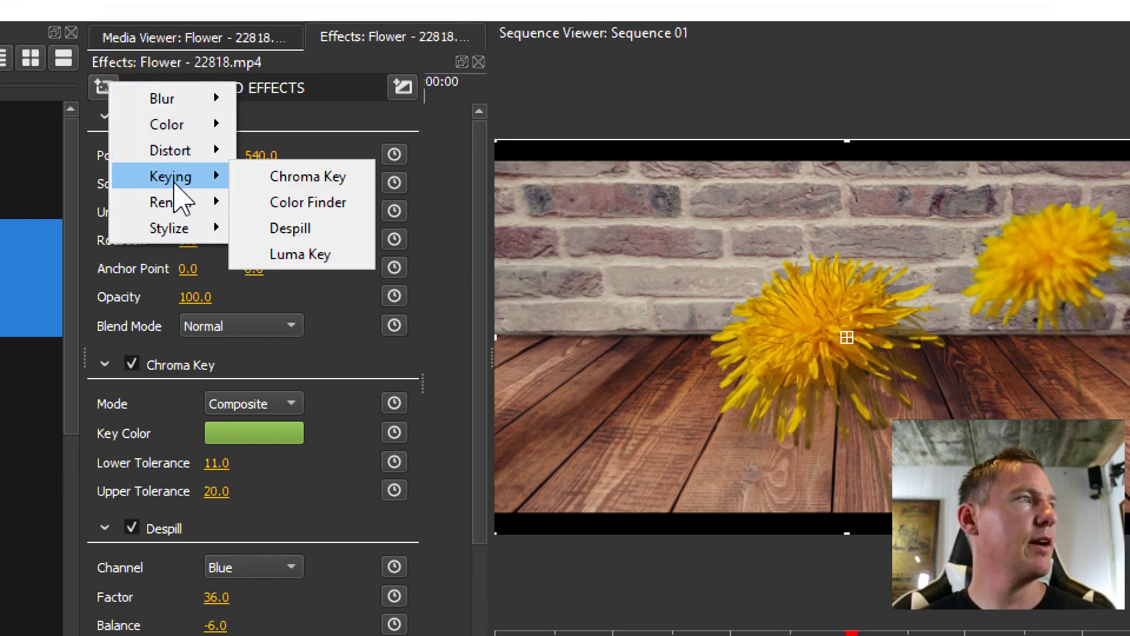
left_click(304, 201)
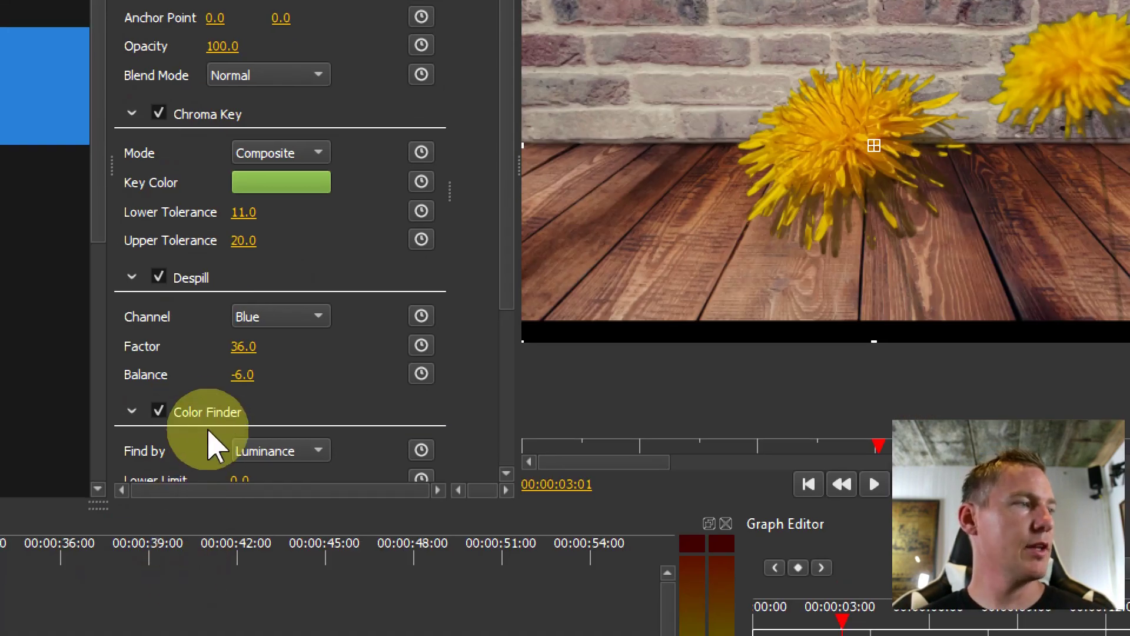
scroll(235, 529, "down", 5)
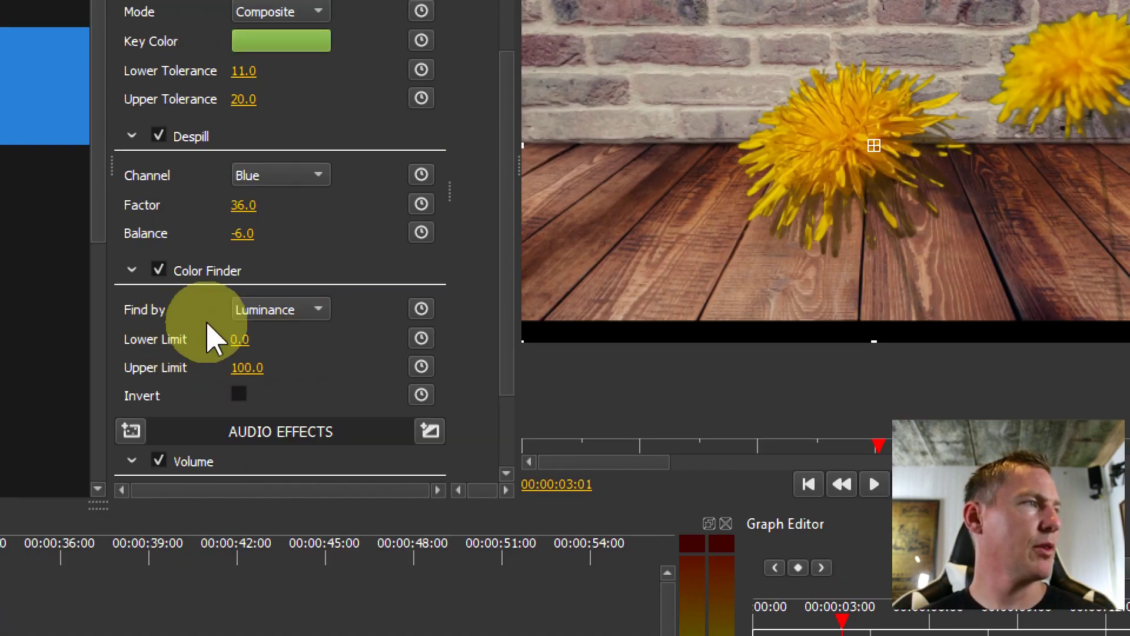
scroll(232, 329, "down", 3)
left_click(294, 241)
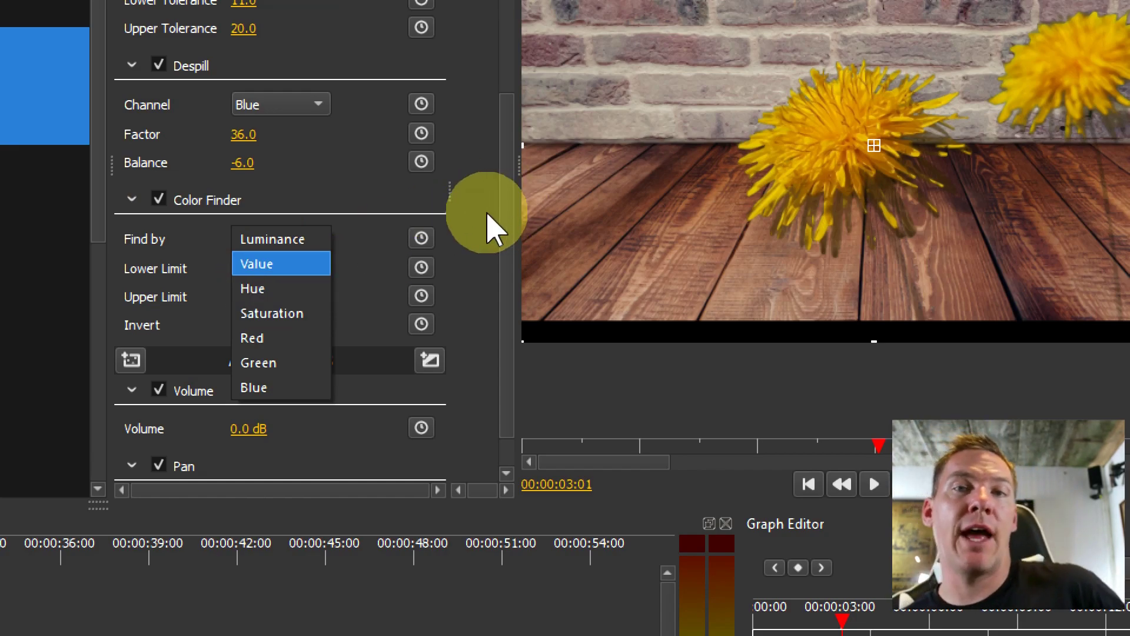
left_click(492, 228)
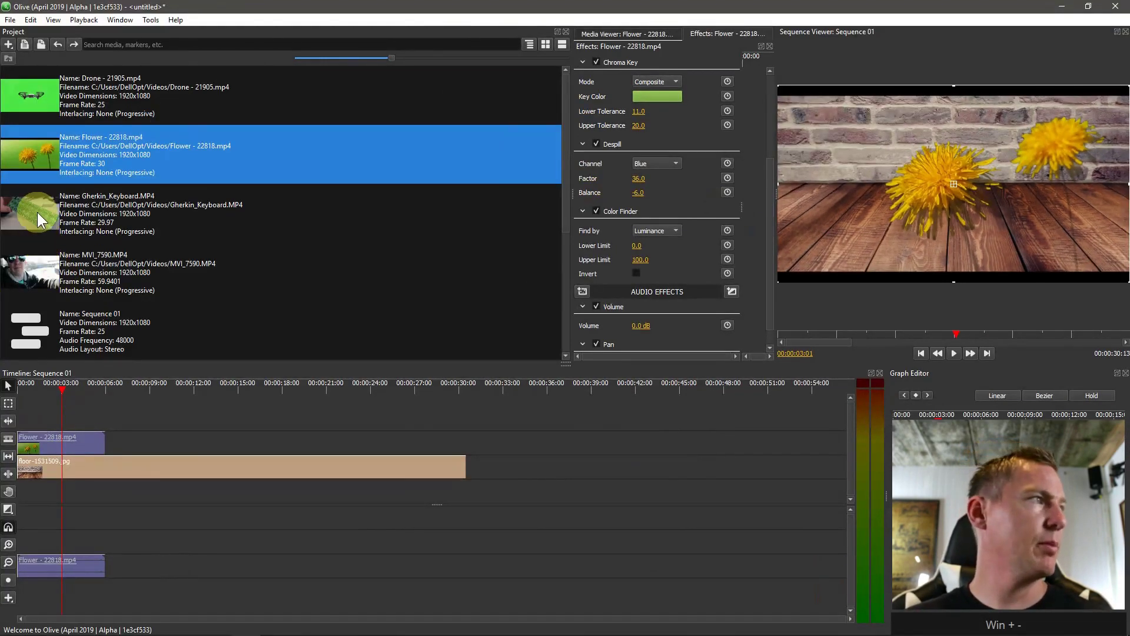
- Place Gherkin_Keyboard.MP4 after the Flower clip and set Color Finder to Green, inverted
left_click_drag(37, 210, 149, 442)
left_click(164, 382)
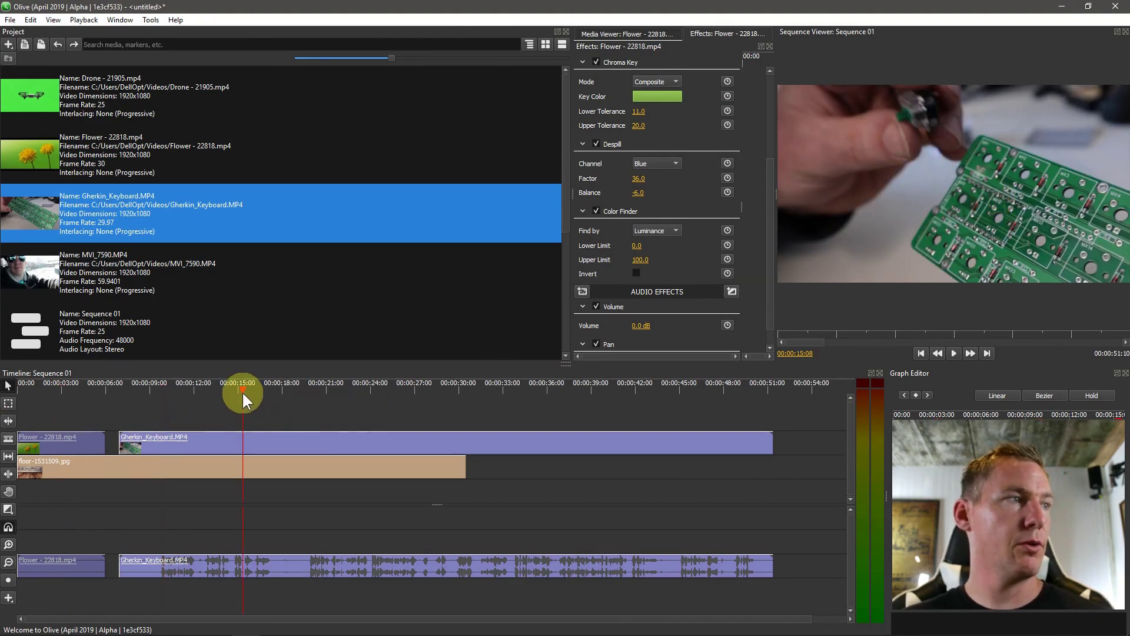
left_click(669, 230)
left_click(655, 254)
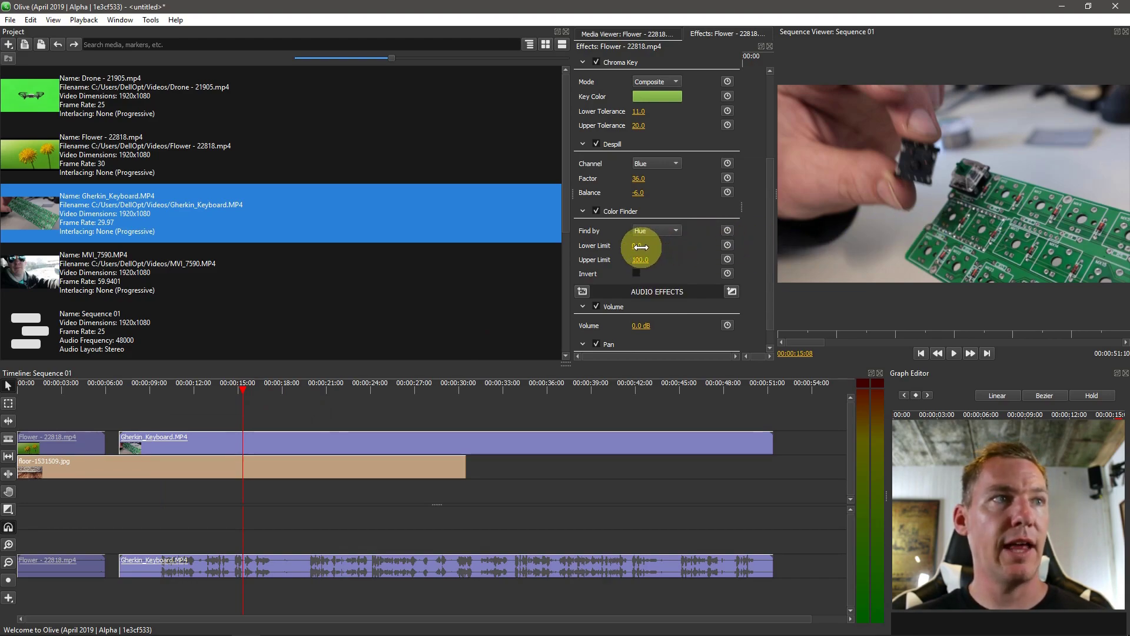
left_click(649, 230)
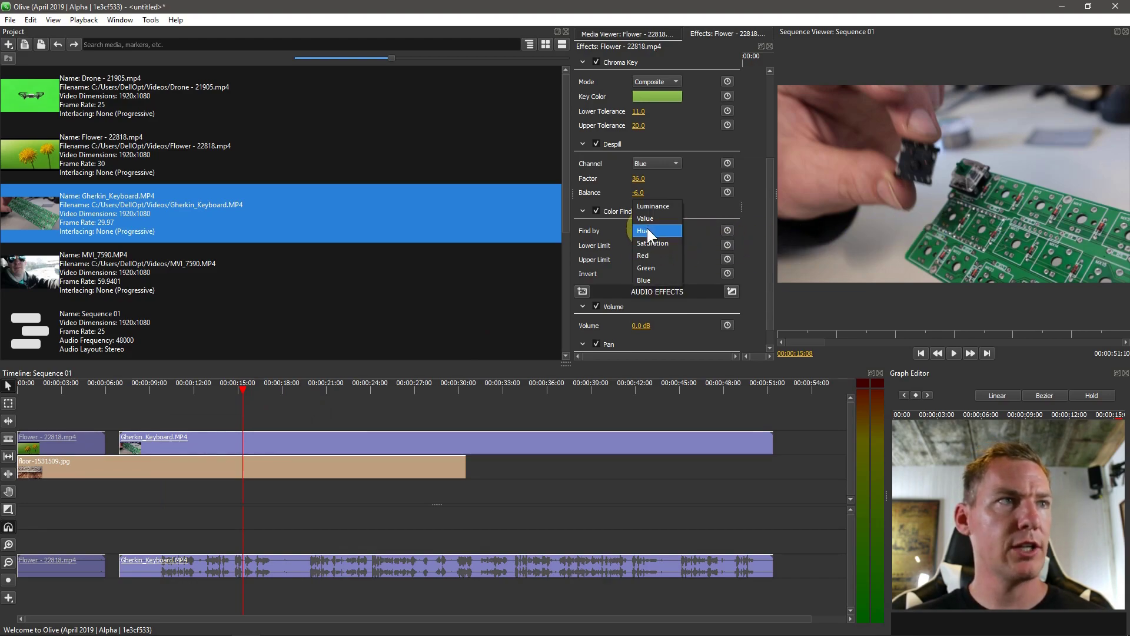
left_click(647, 270)
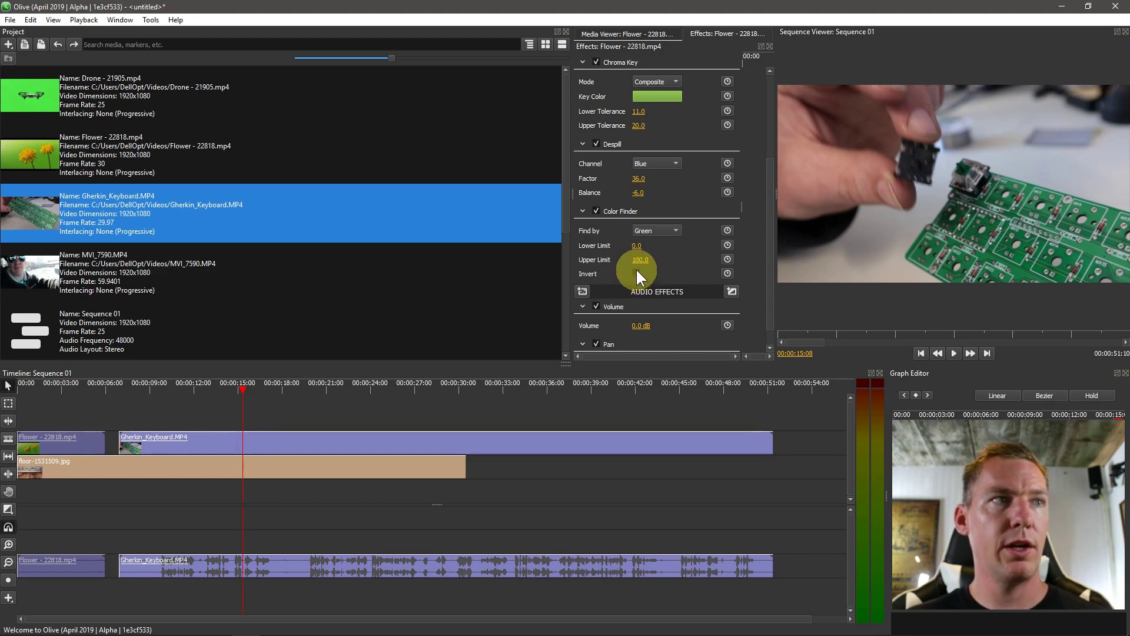
left_click(636, 273)
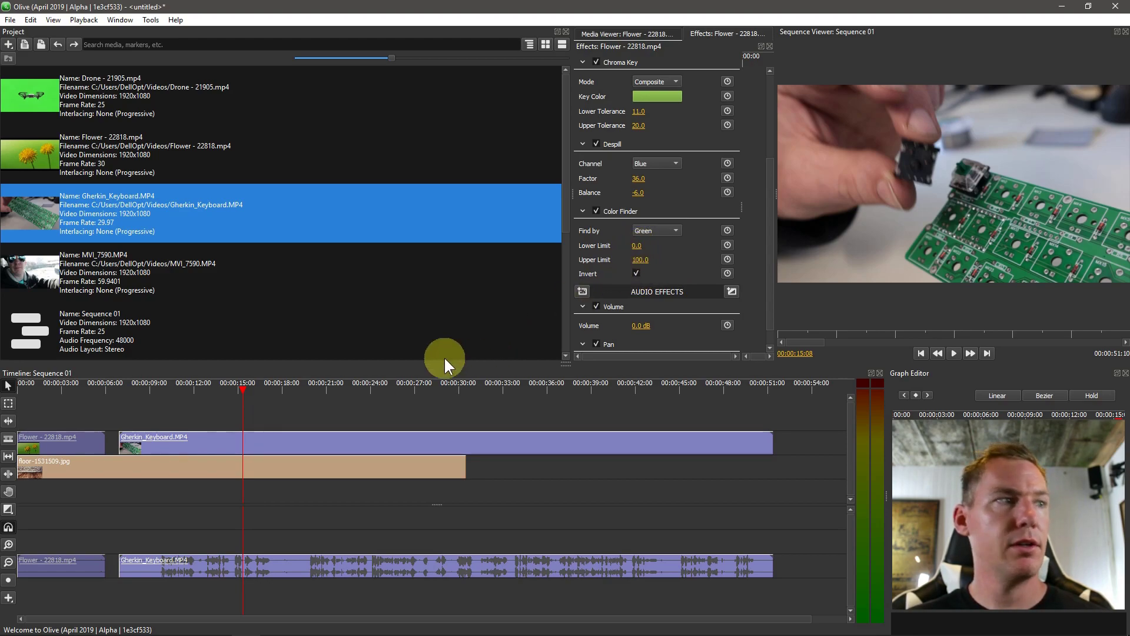
- Add a Color Finder to the keyboard clip and try Green mode with adjusted, inverted limits
left_click(284, 438)
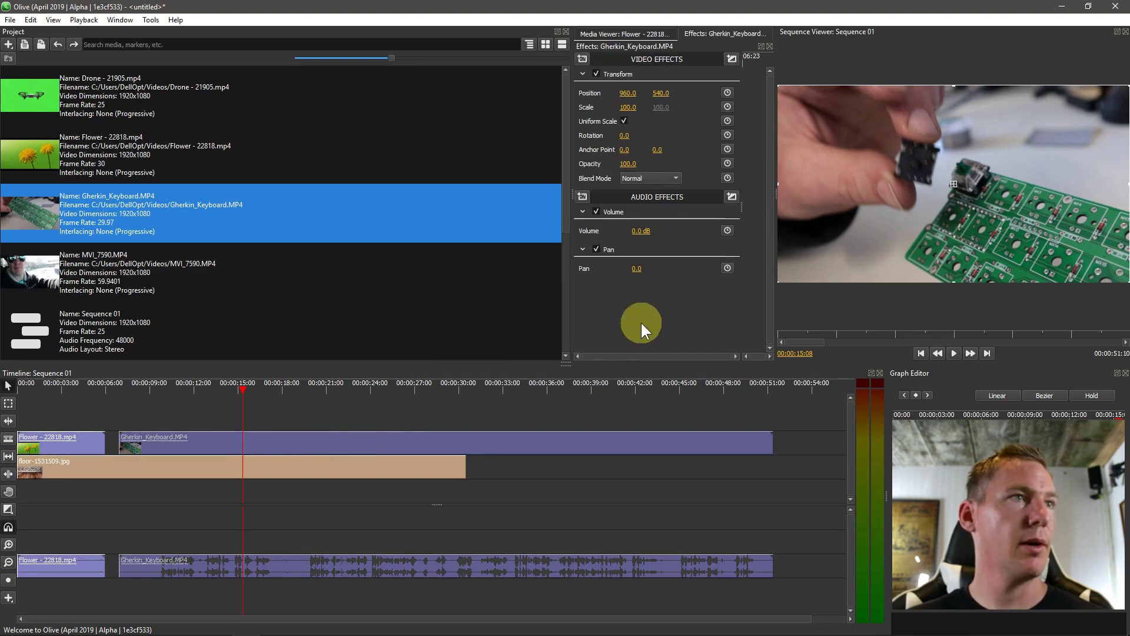
left_click(582, 59)
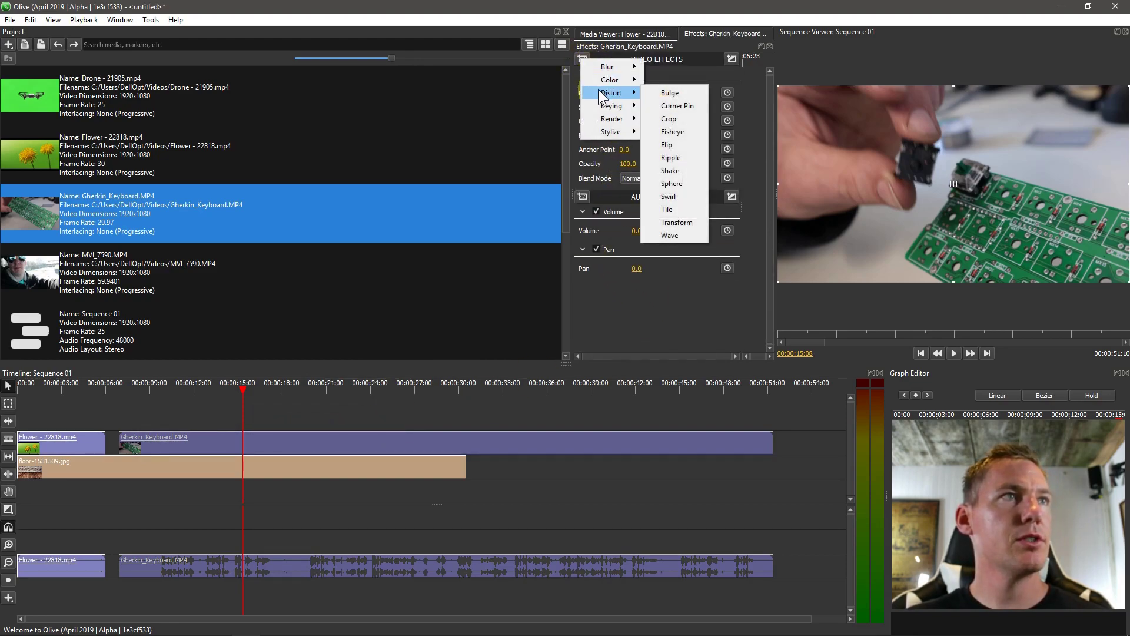
mouse_move(612, 106)
left_click(674, 118)
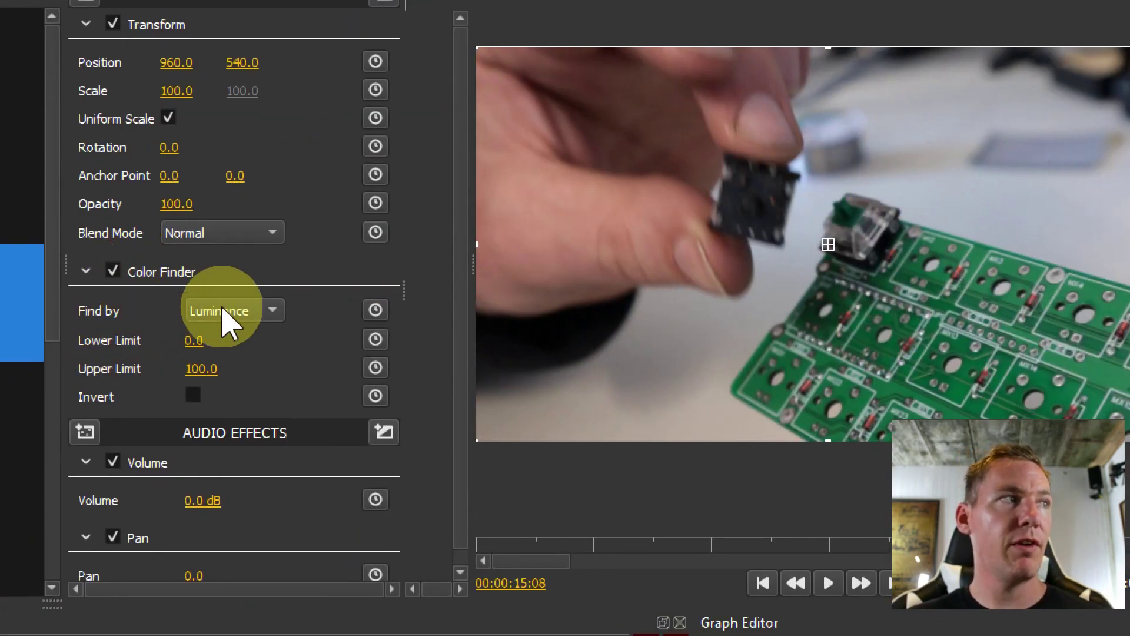
left_click(229, 312)
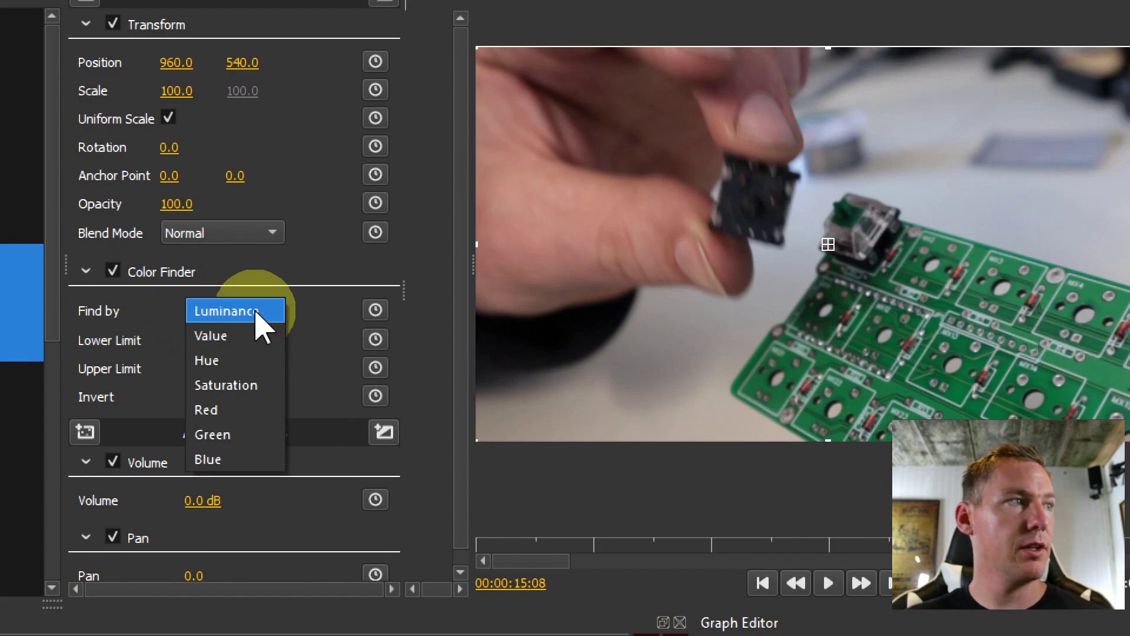
left_click(219, 434)
left_click_drag(194, 339, 188, 366)
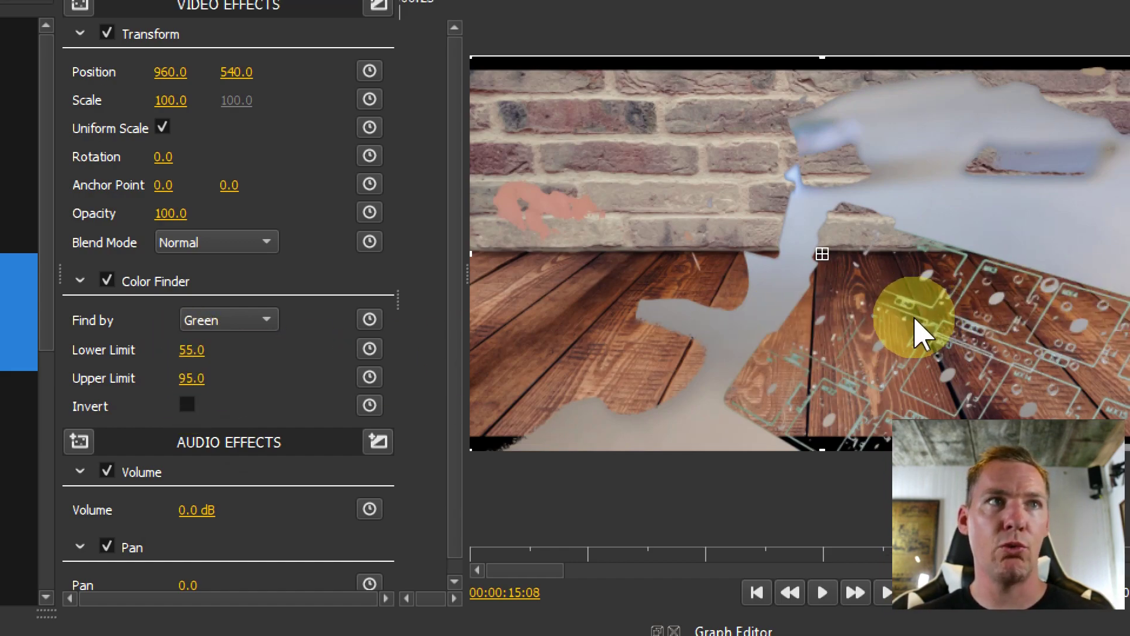
left_click_drag(190, 351, 180, 406)
left_click(184, 406)
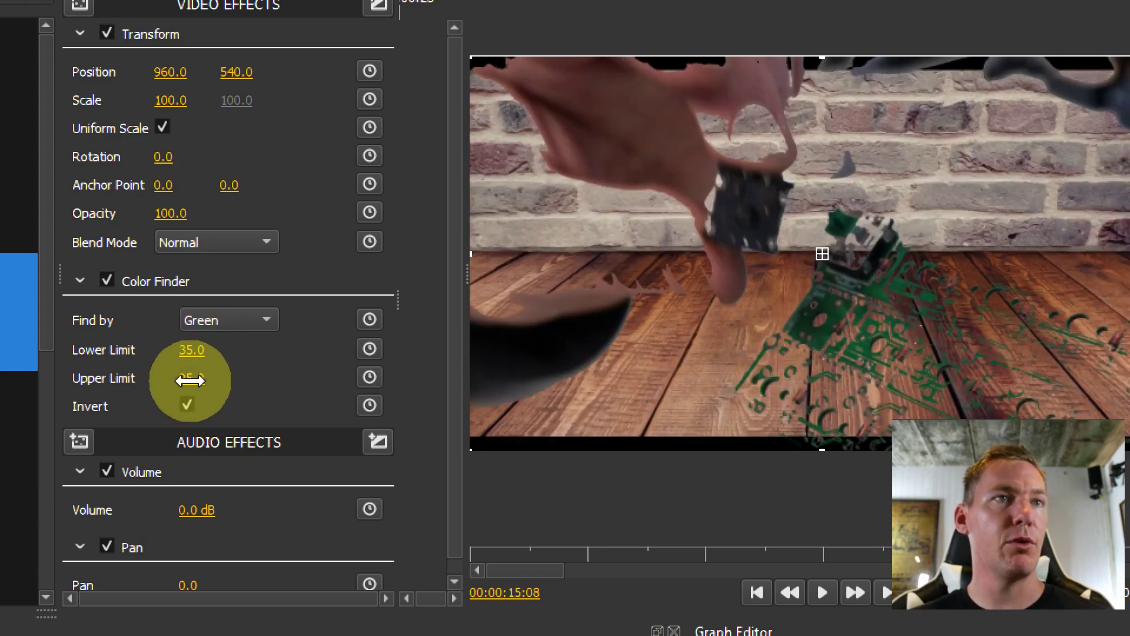
left_click_drag(187, 350, 191, 372)
- Switch Find by to Hue with limits 9 to 59, uninverted, and play to check
left_click(202, 321)
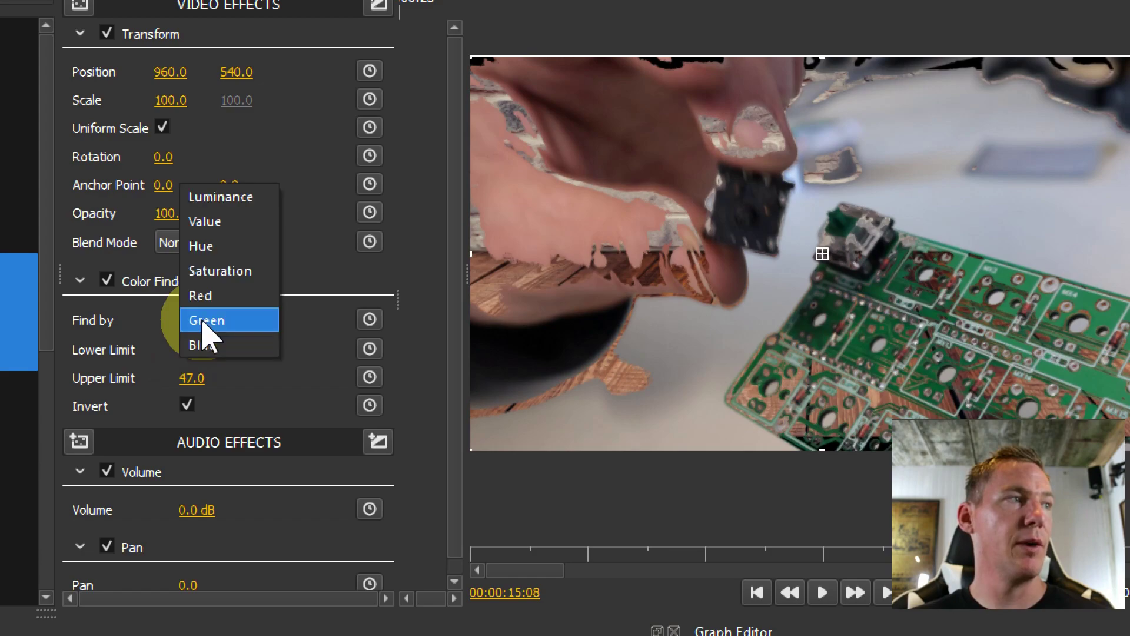
left_click(206, 246)
left_click_drag(189, 377, 191, 377)
left_click(187, 404)
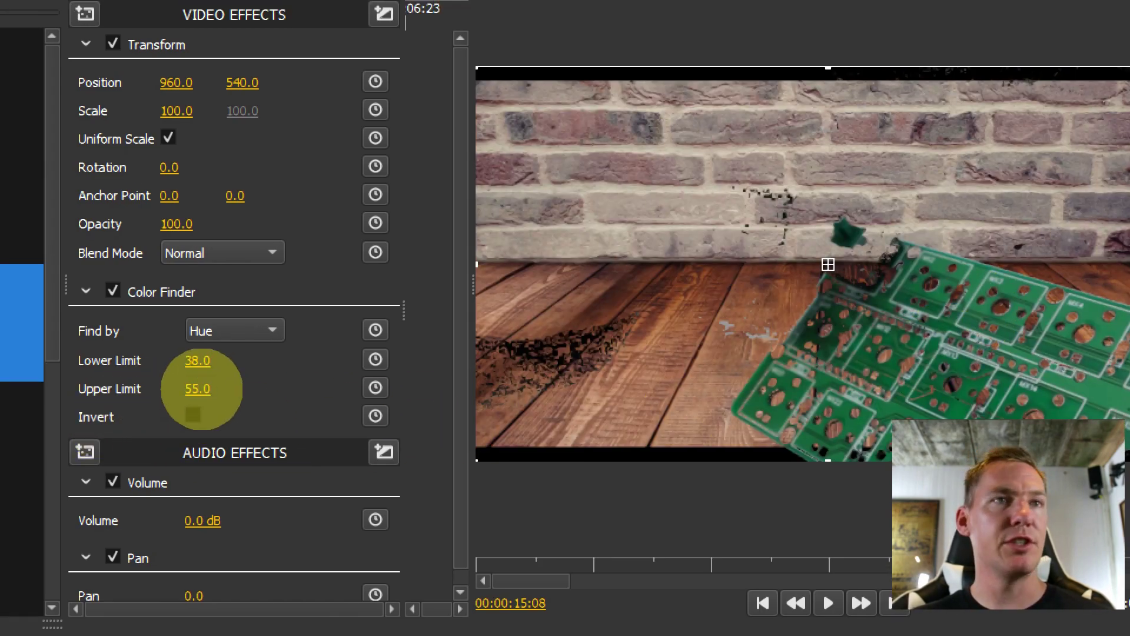
left_click_drag(191, 378, 201, 365)
left_click(828, 602)
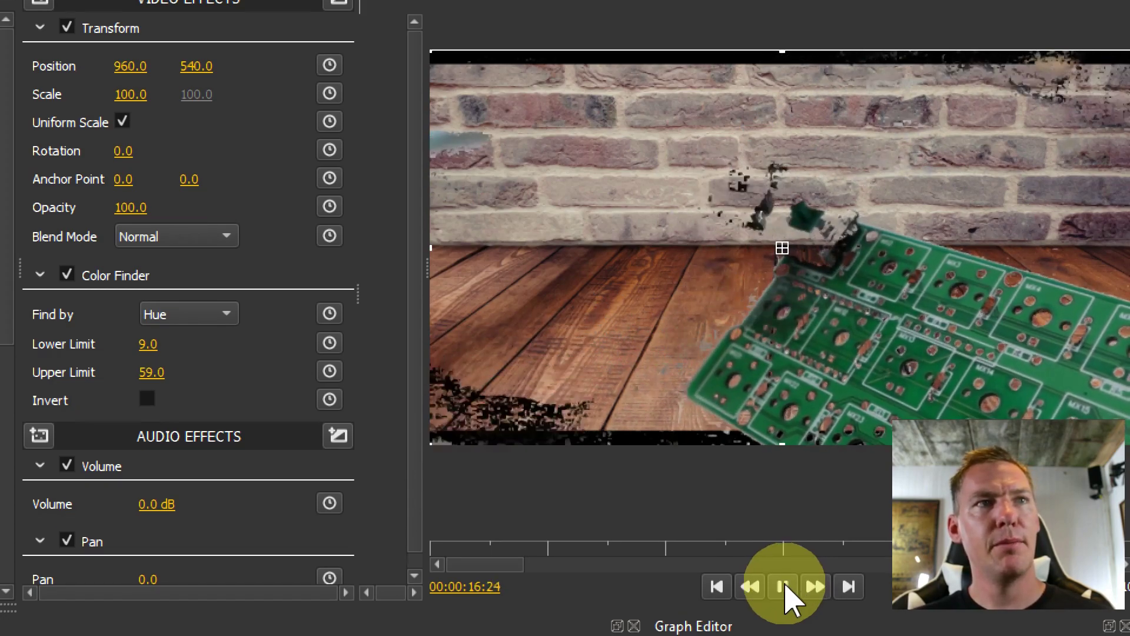
left_click(783, 586)
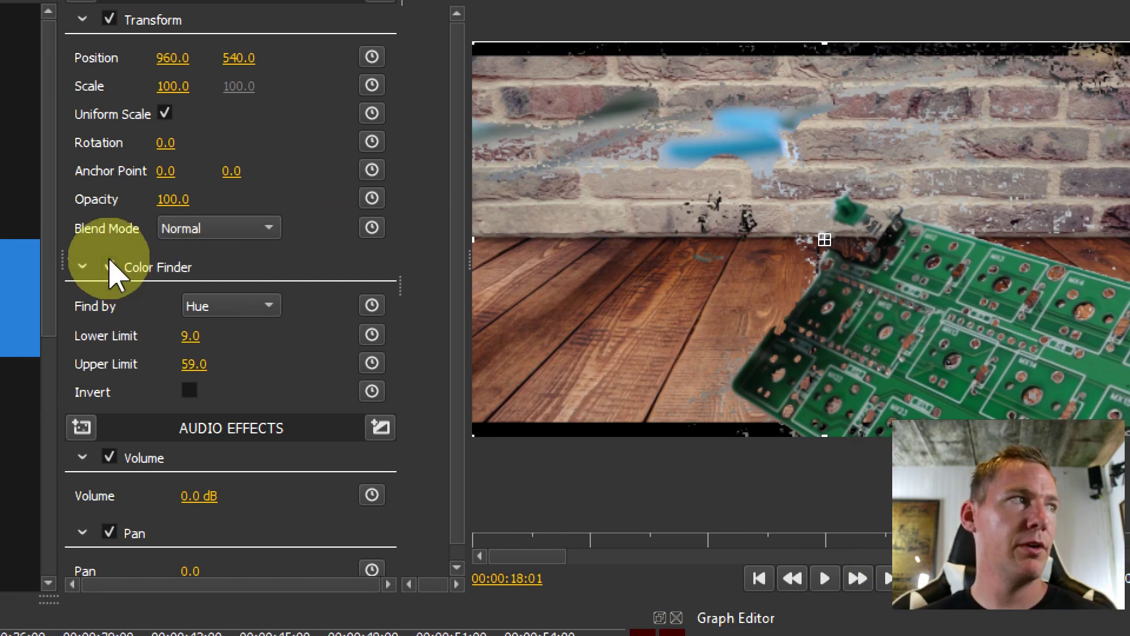
- Disable the keyboard clip's Color Finder to show the unkeyed footage
left_click(67, 274)
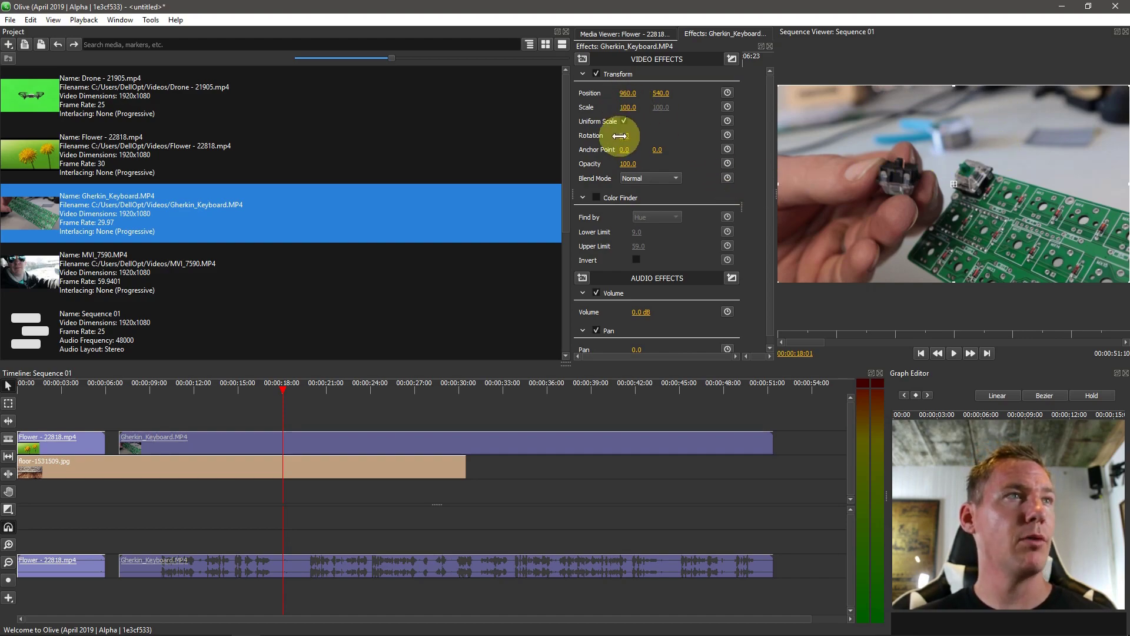
- Rotate the keyboard clip to -20 and add a Crop effect that trims its left side
left_click_drag(621, 135, 622, 135)
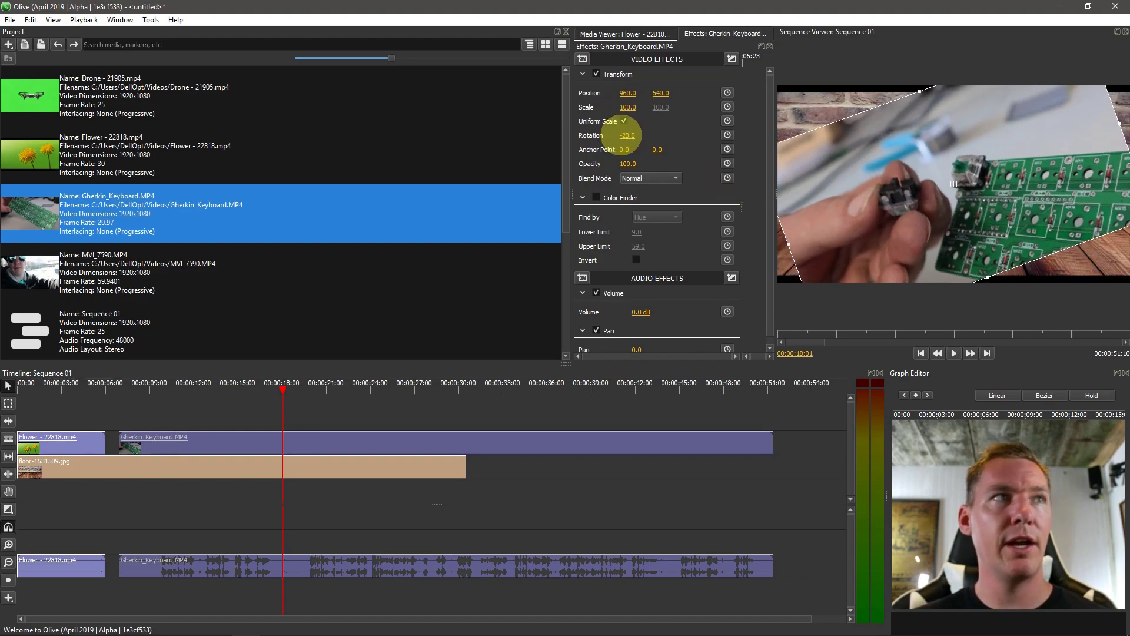
left_click(582, 59)
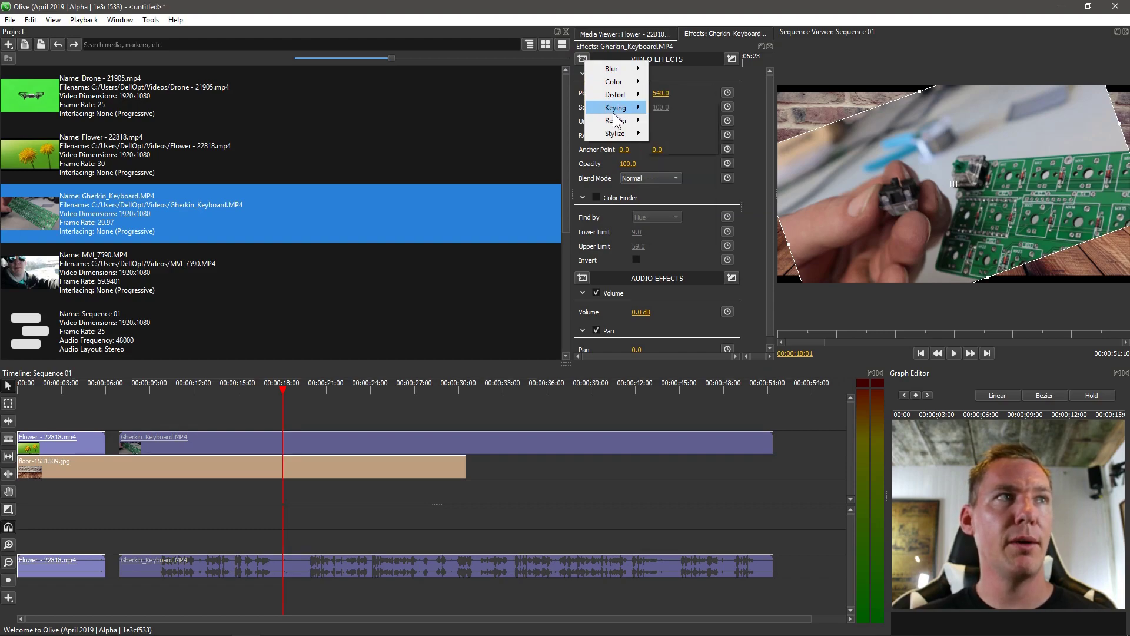
mouse_move(615, 112)
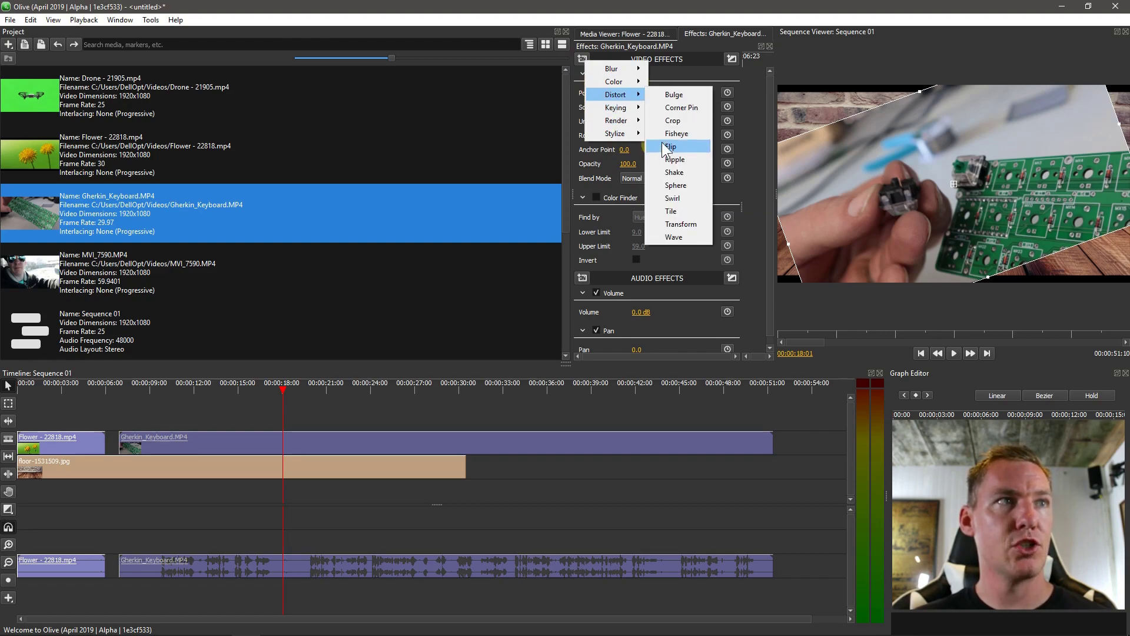
left_click(672, 120)
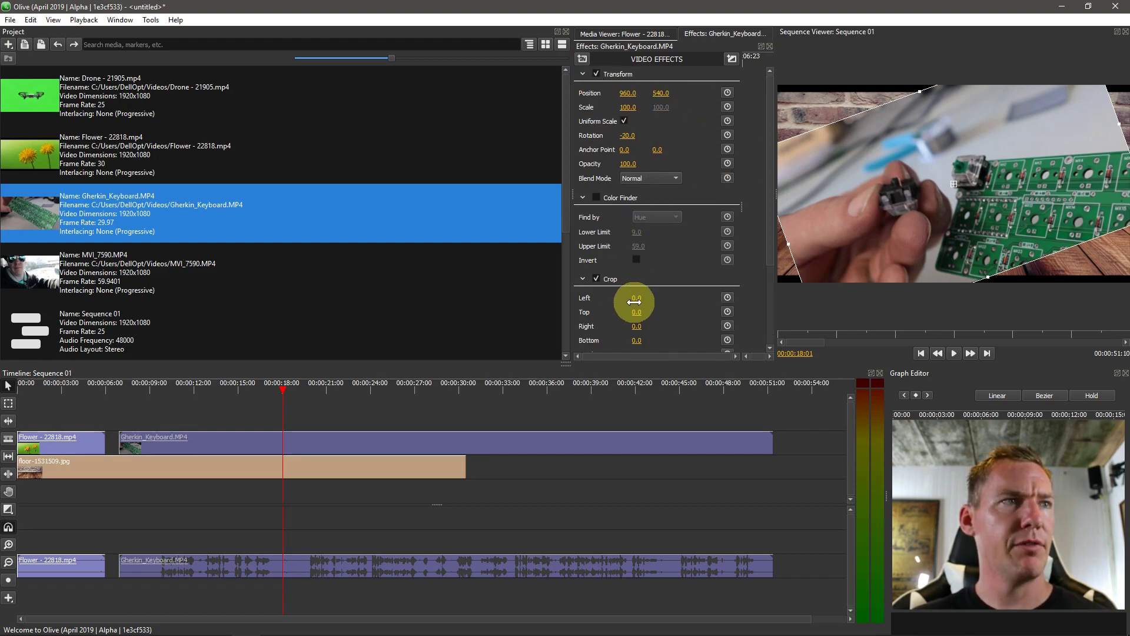
mouse_move(634, 301)
left_mouse_down()
mouse_move(633, 291)
mouse_move(634, 309)
left_mouse_up()
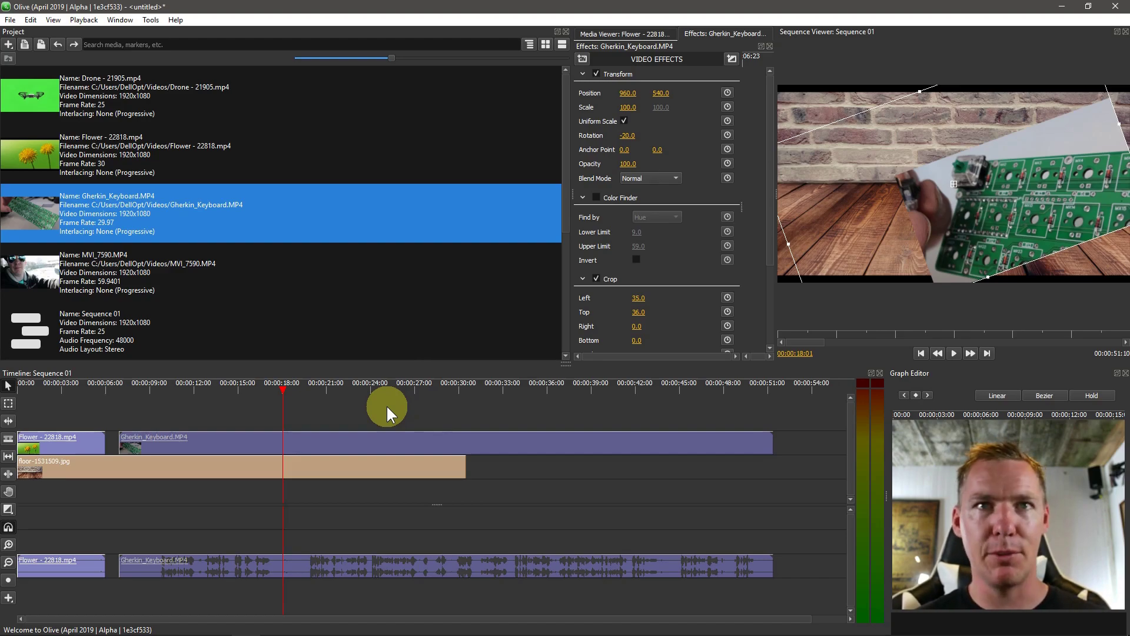
left_click(72, 624)
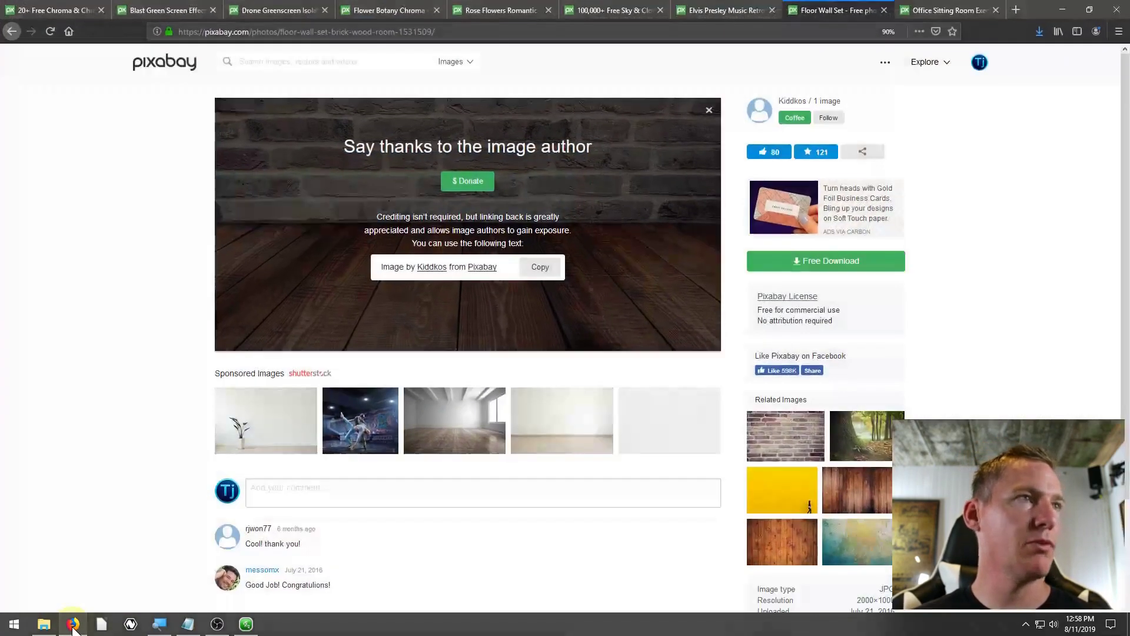
left_click(294, 11)
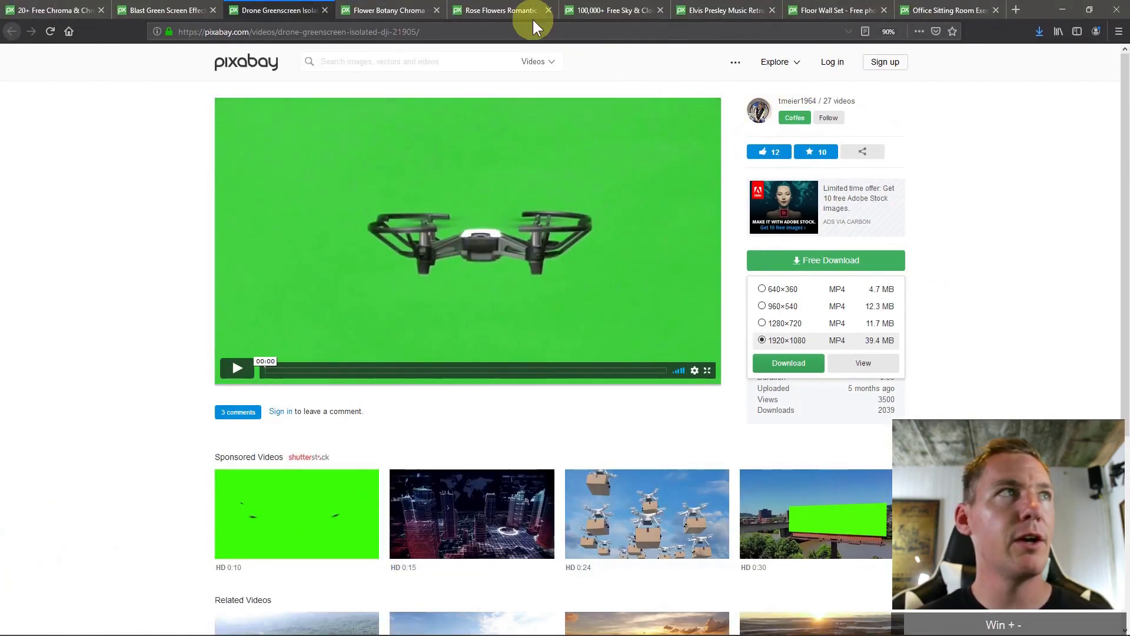
left_click(512, 12)
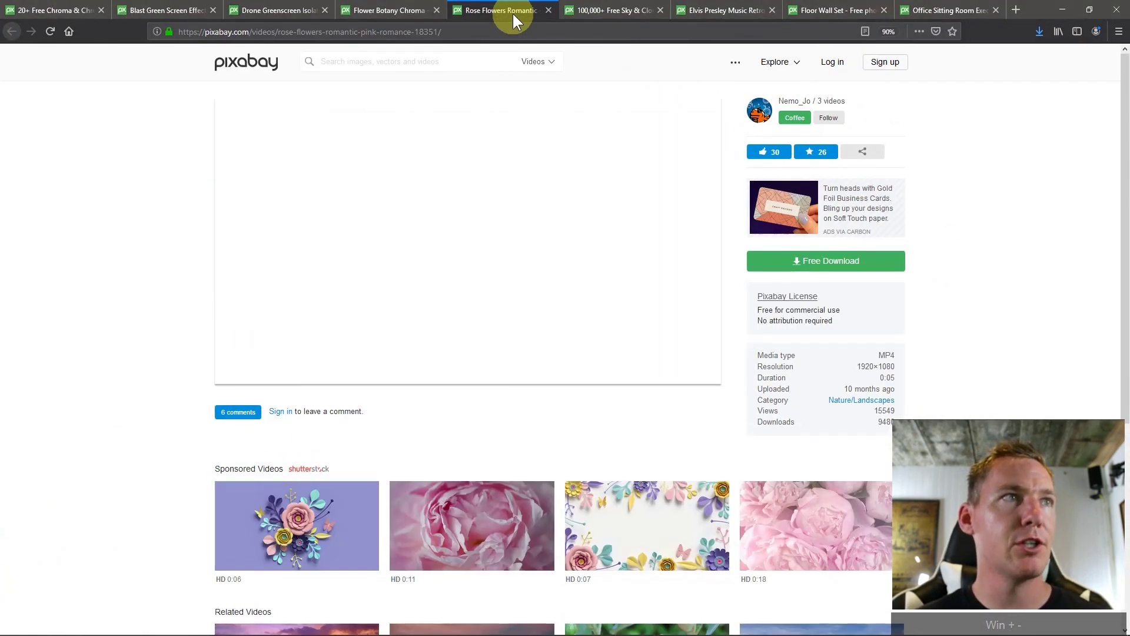
left_click(605, 12)
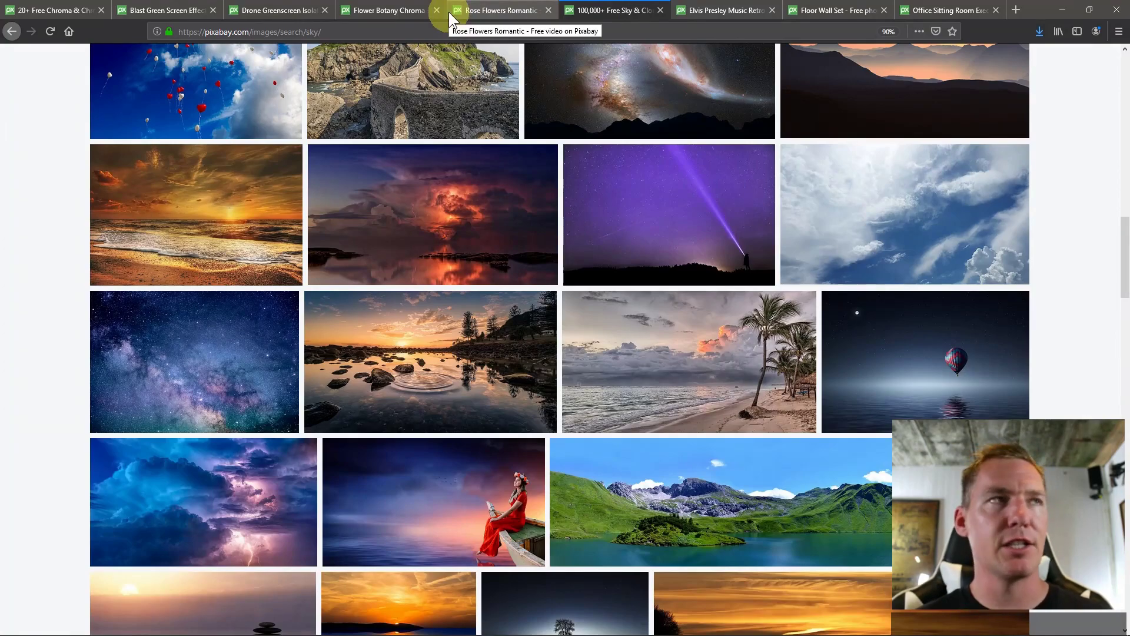
scroll(396, 176, "up", 15)
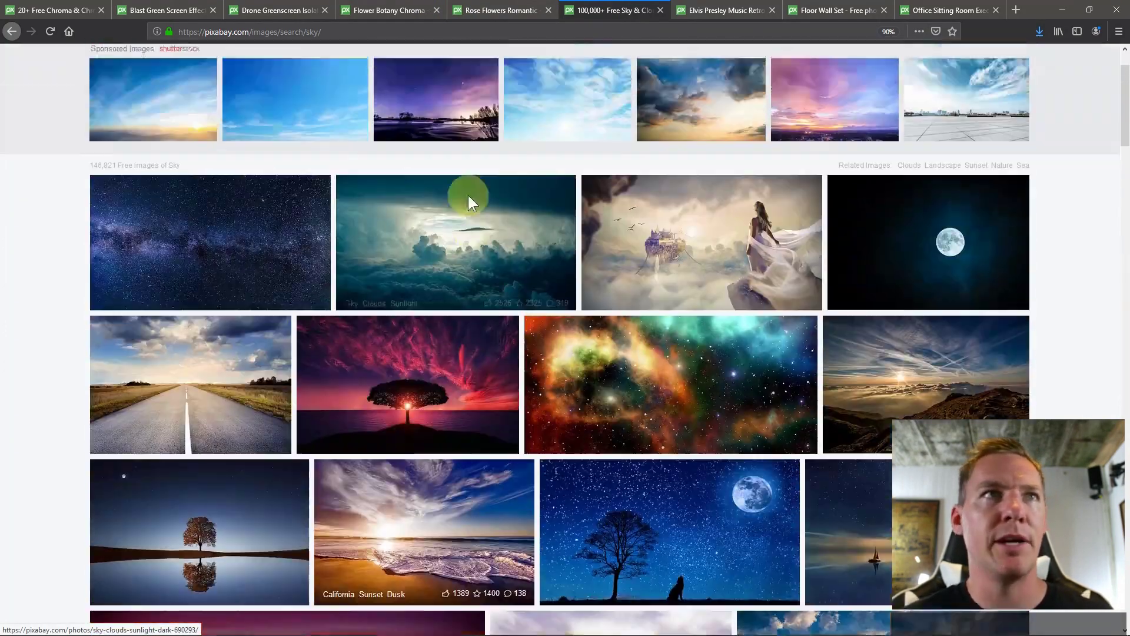
left_click(496, 13)
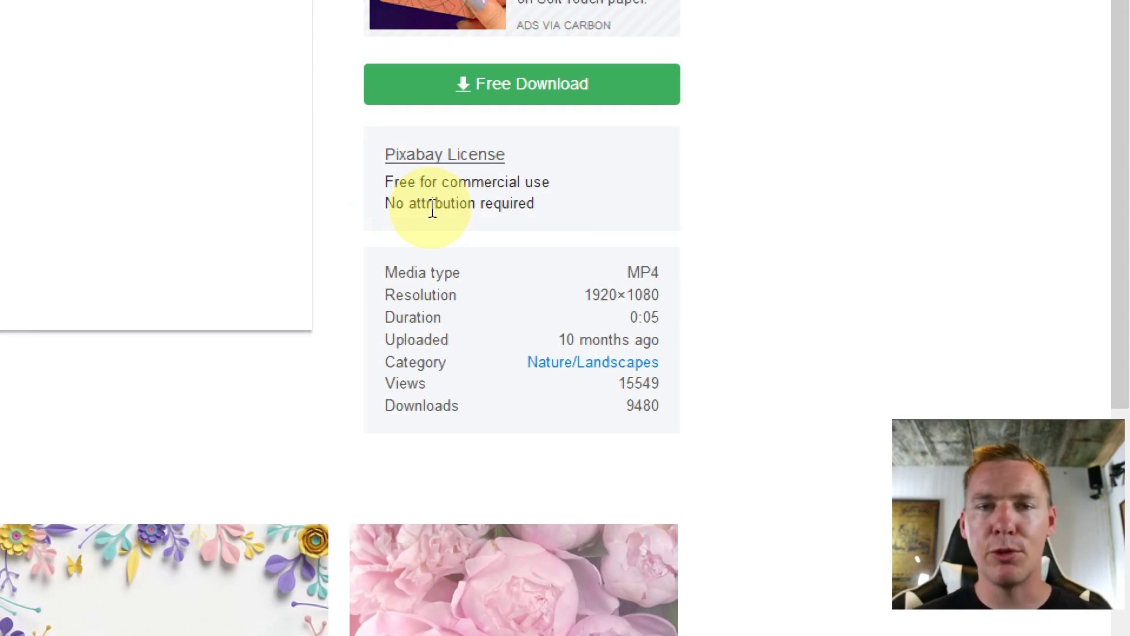
left_click(106, 566)
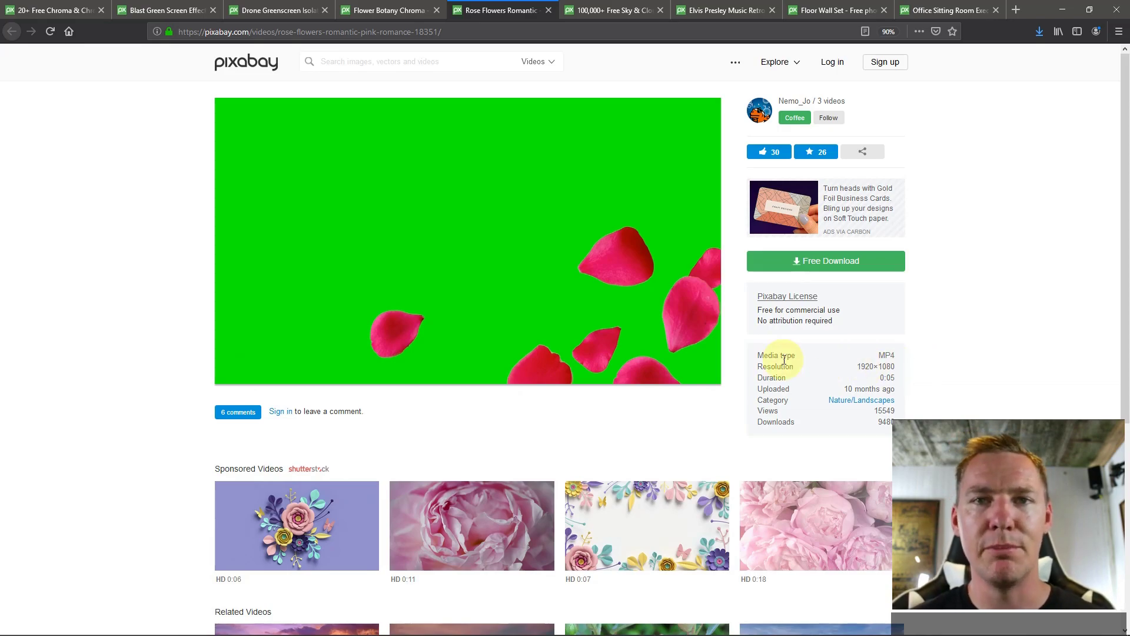
left_click(1114, 11)
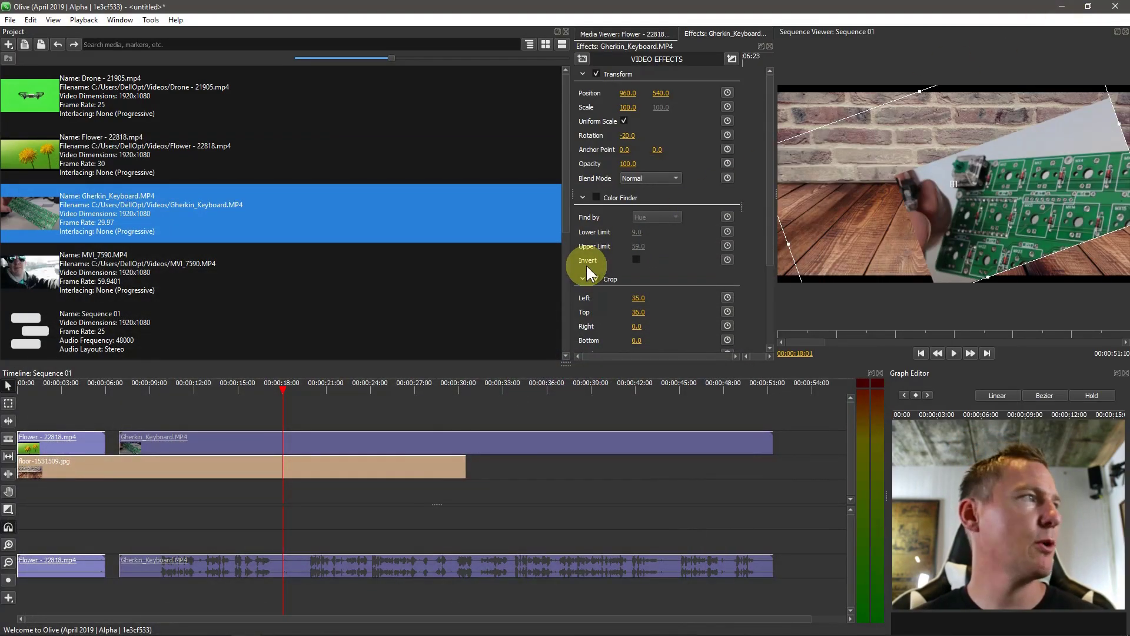